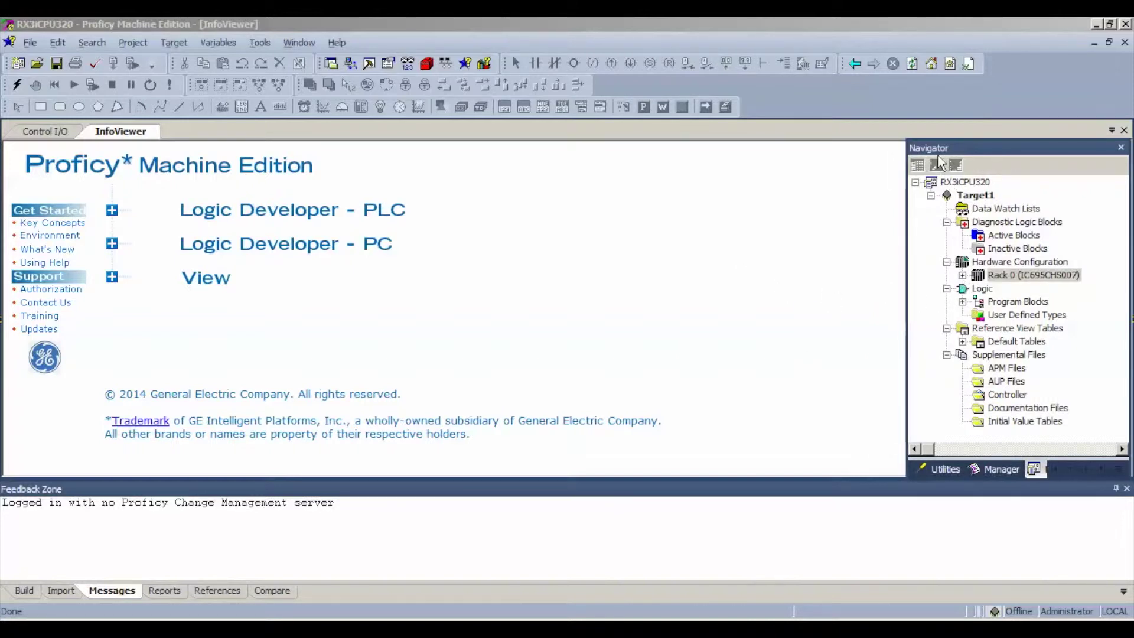
# Expand Rack 0 and choose to add a module into the empty Slot 4.
pyautogui.click(962, 275)
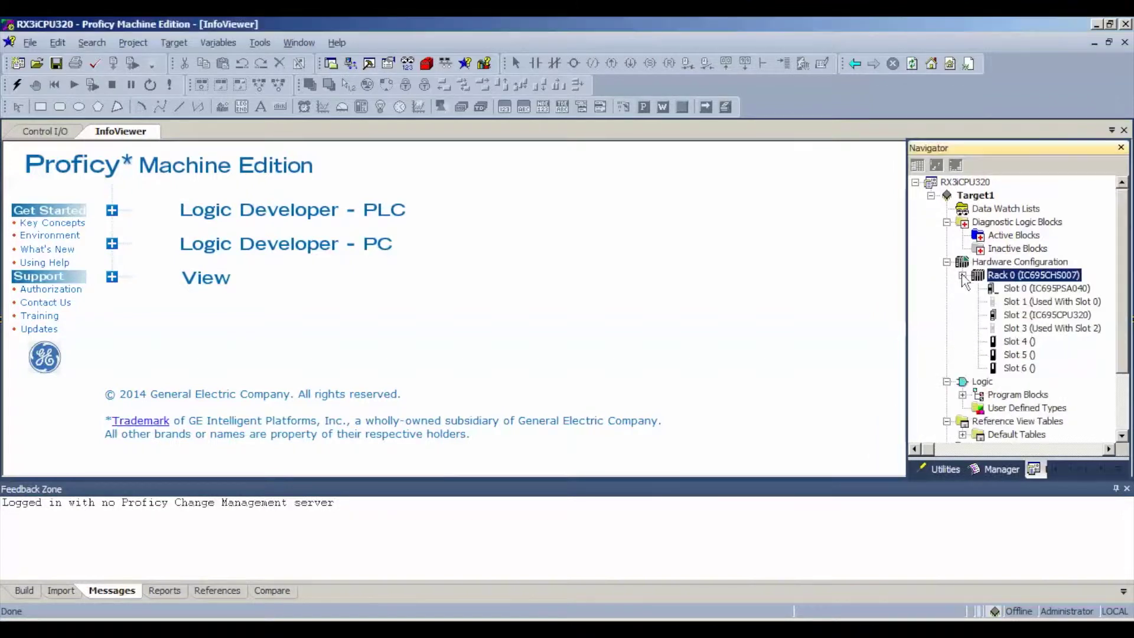
pyautogui.click(1024, 343)
pyautogui.rightClick(1025, 344)
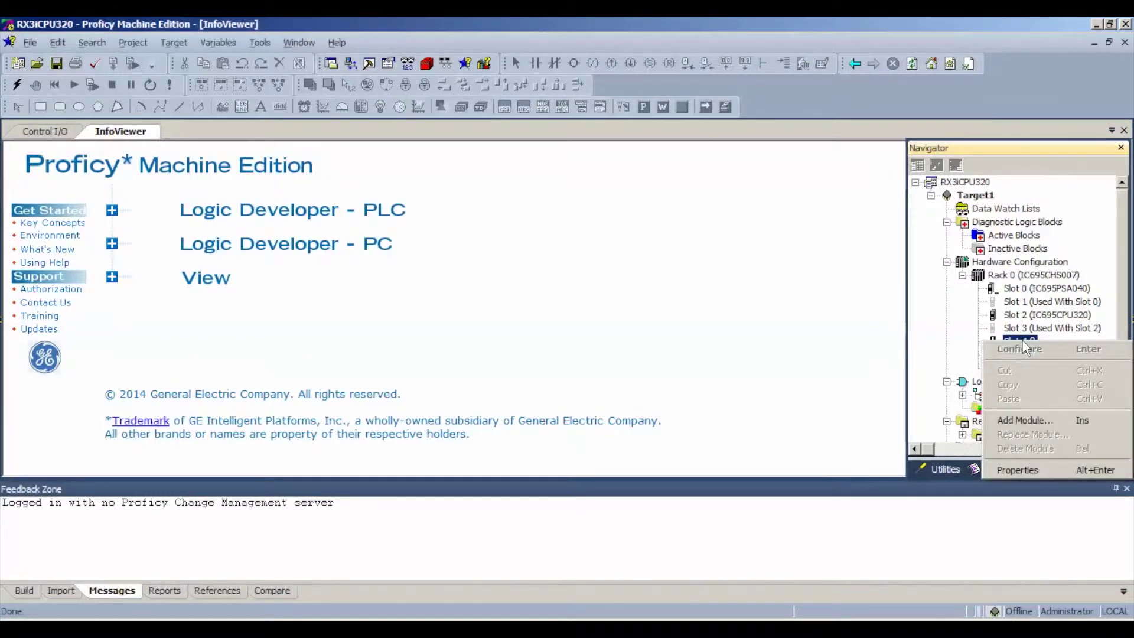
pyautogui.click(1031, 422)
# Place the IC695ALG306 module from the Catalog's Analog Input list into Slot 4.
pyautogui.click(585, 217)
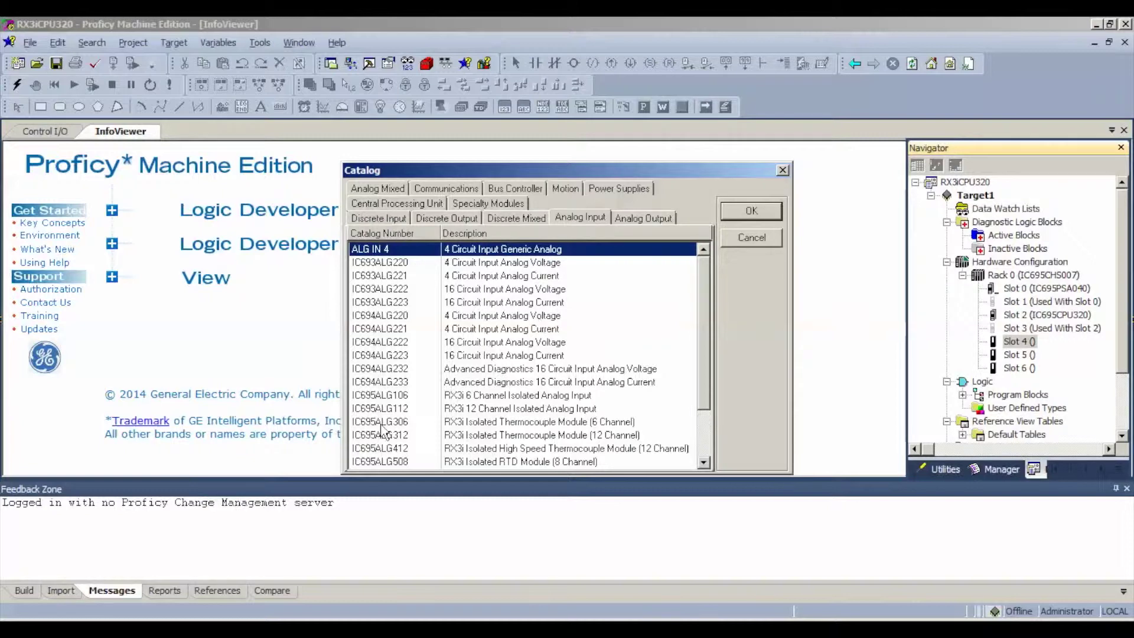
pyautogui.doubleClick(484, 421)
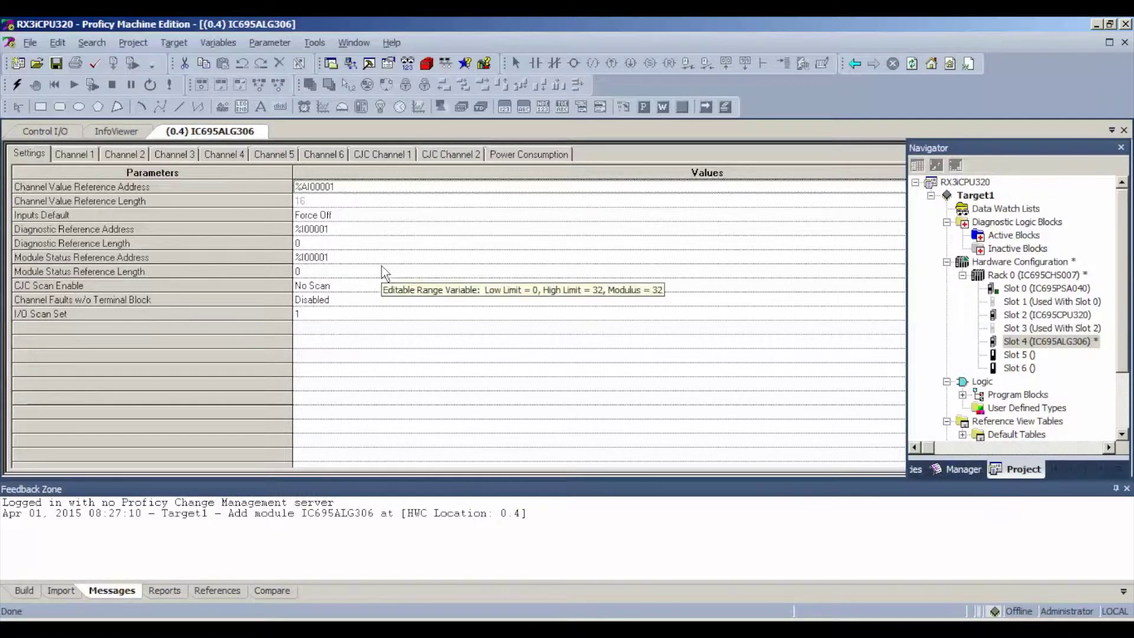
# Review the module's general Settings values, then bring up the Channel 1 parameters.
pyautogui.moveTo(333, 190)
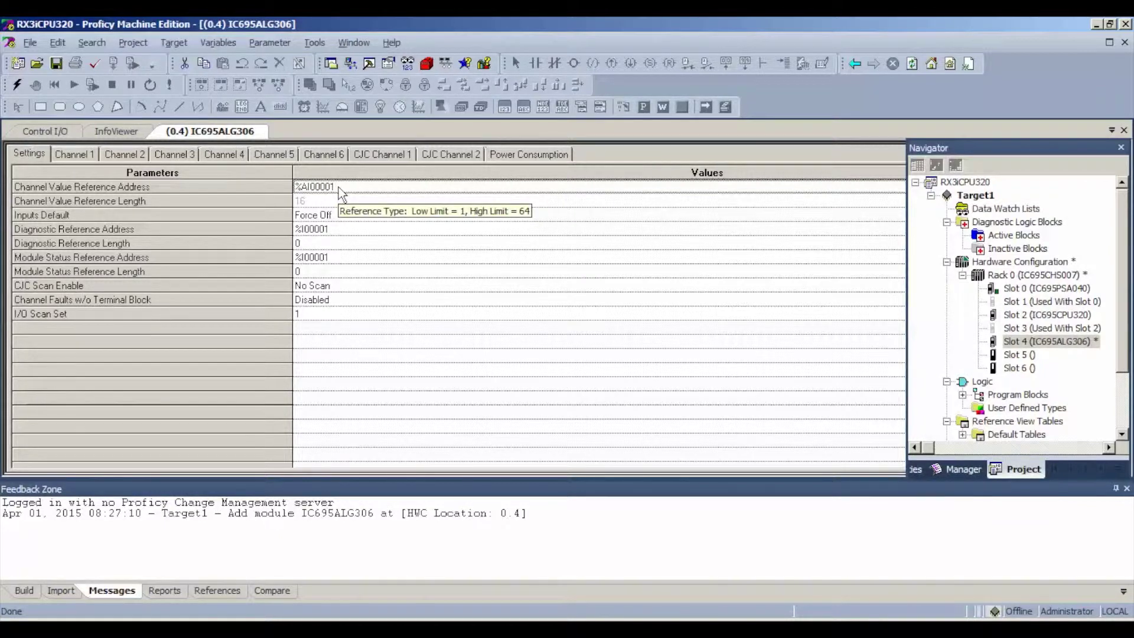
pyautogui.moveTo(299, 202)
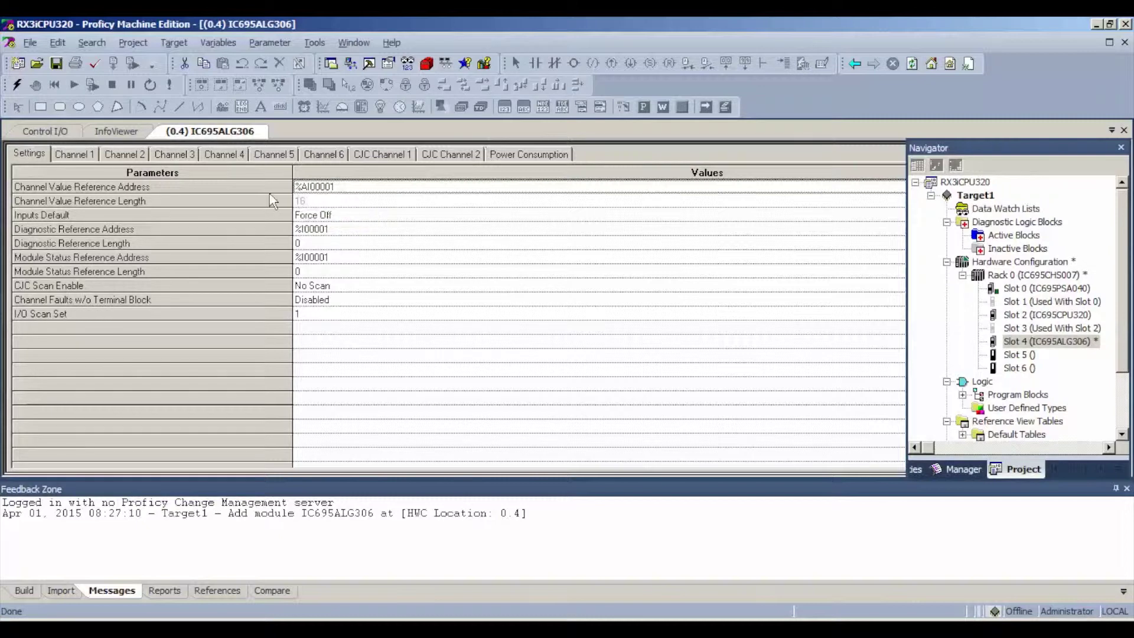
pyautogui.click(76, 154)
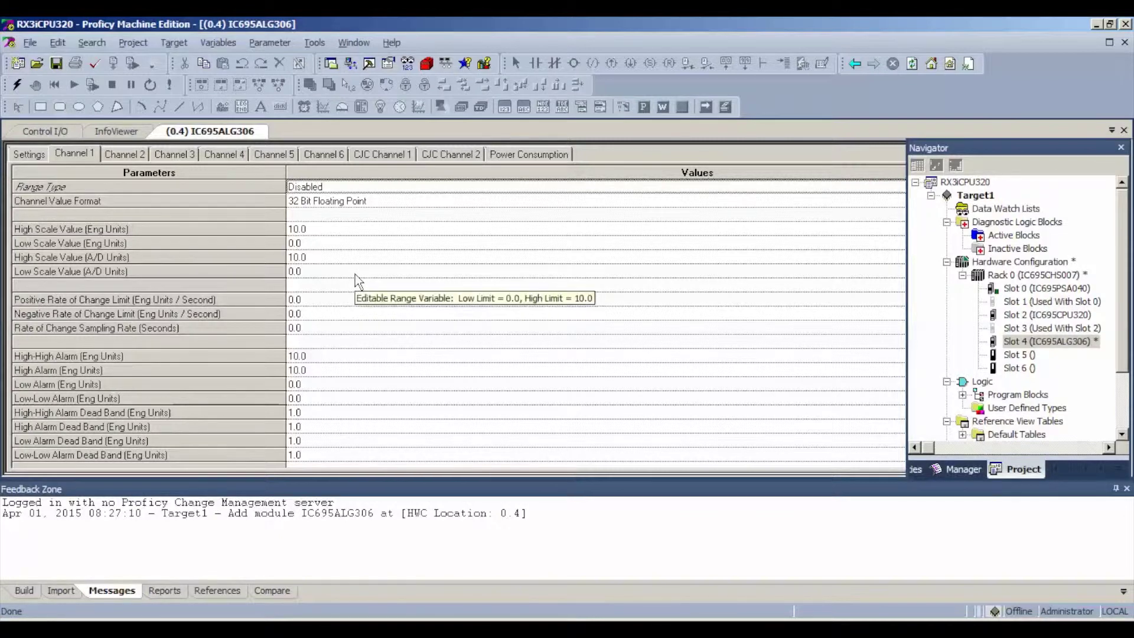
pyautogui.click(315, 188)
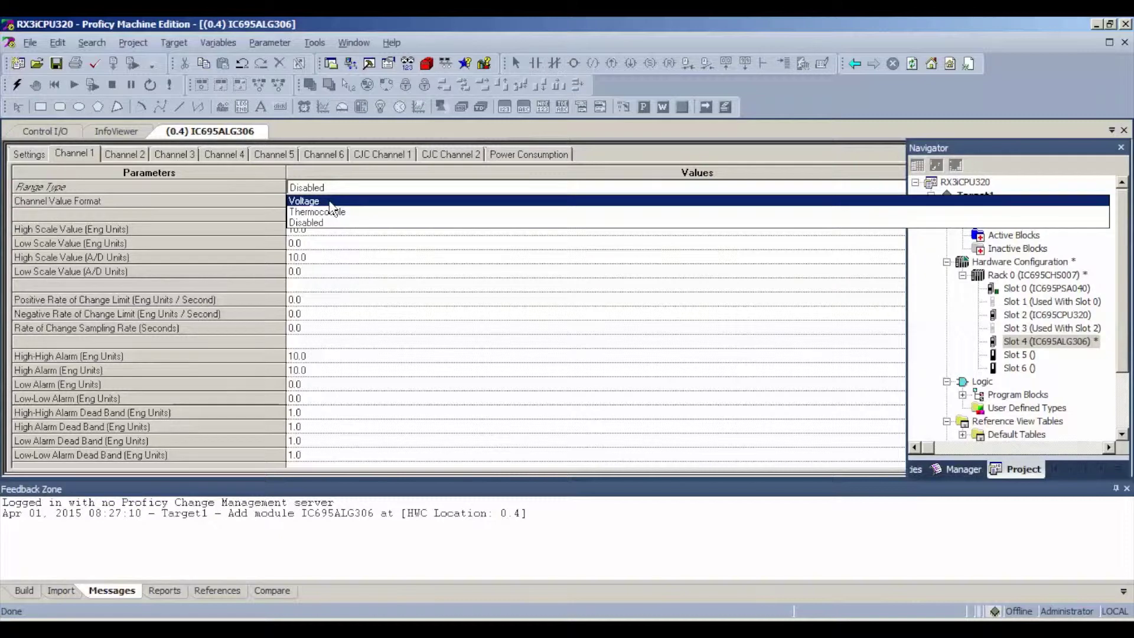
# Make Channel 1 a type J Thermocouple with 16 Bit Integer channel value format.
pyautogui.click(332, 201)
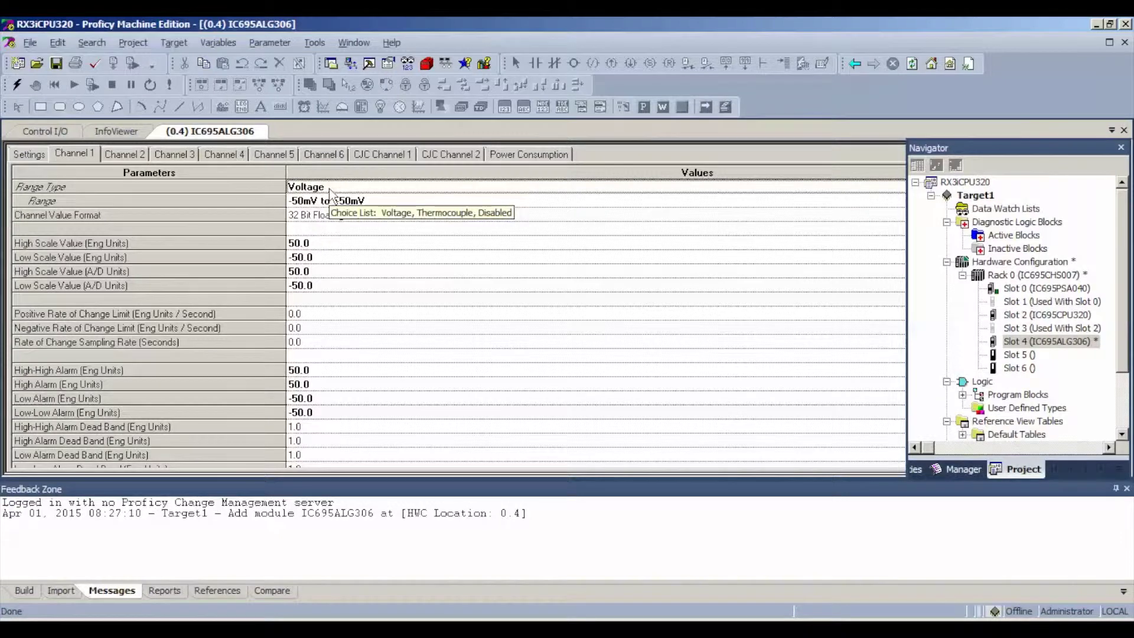
pyautogui.click(330, 191)
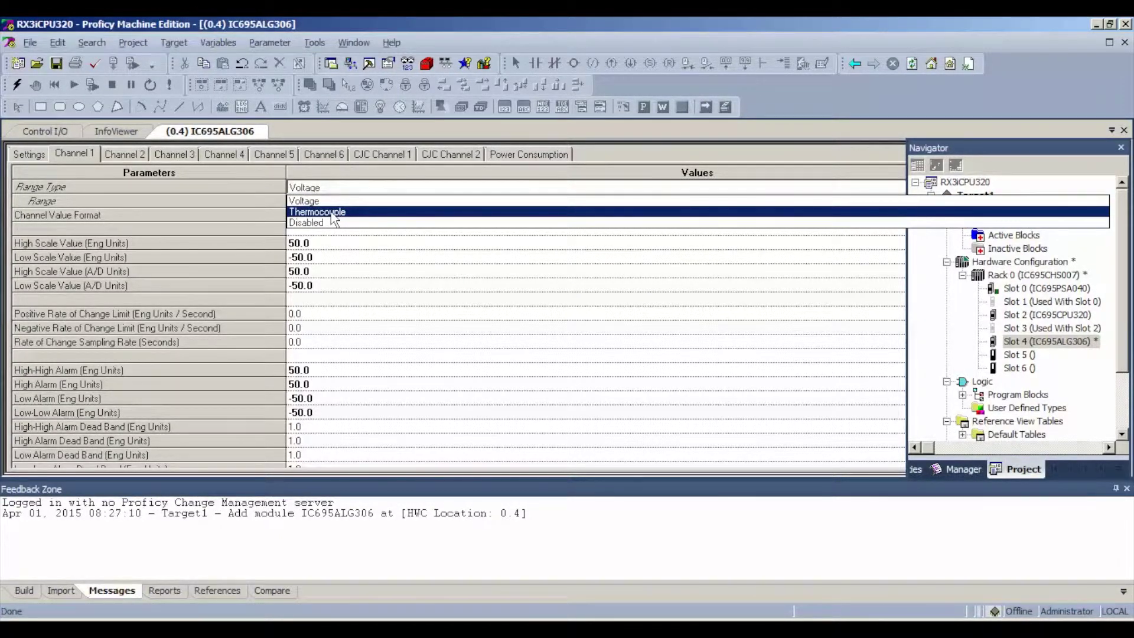
pyautogui.click(331, 215)
pyautogui.click(307, 202)
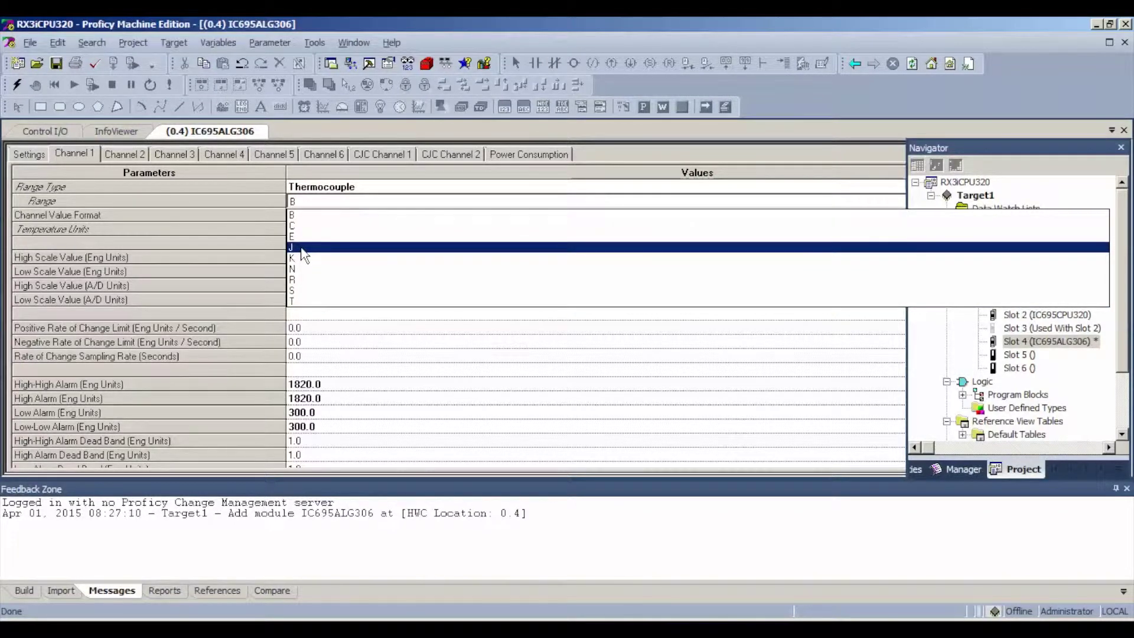
pyautogui.click(301, 247)
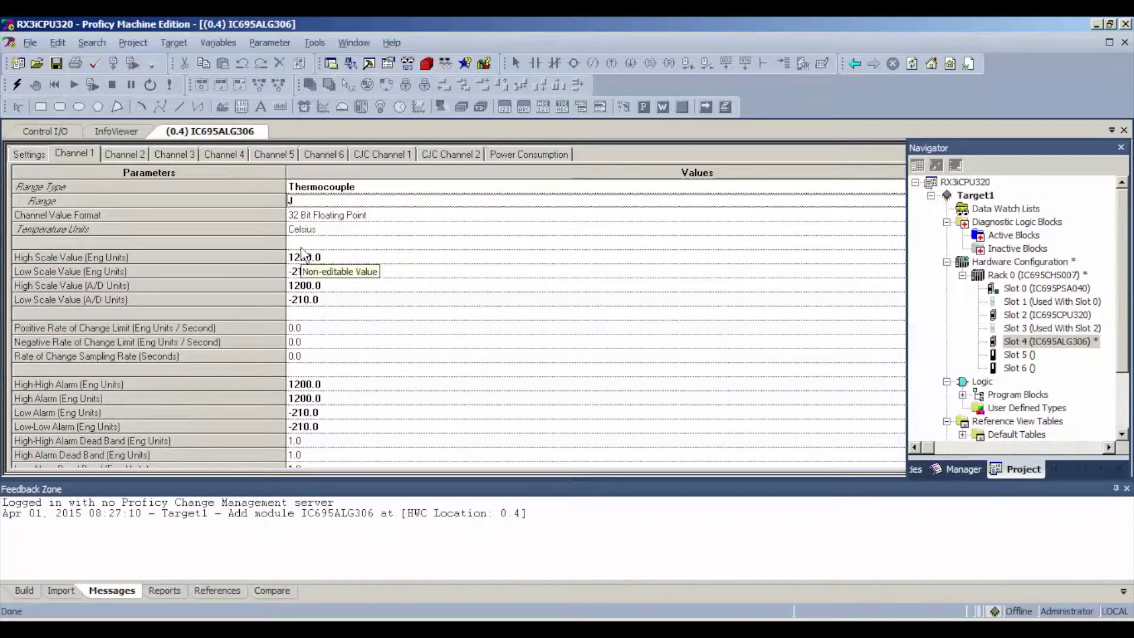
pyautogui.click(317, 218)
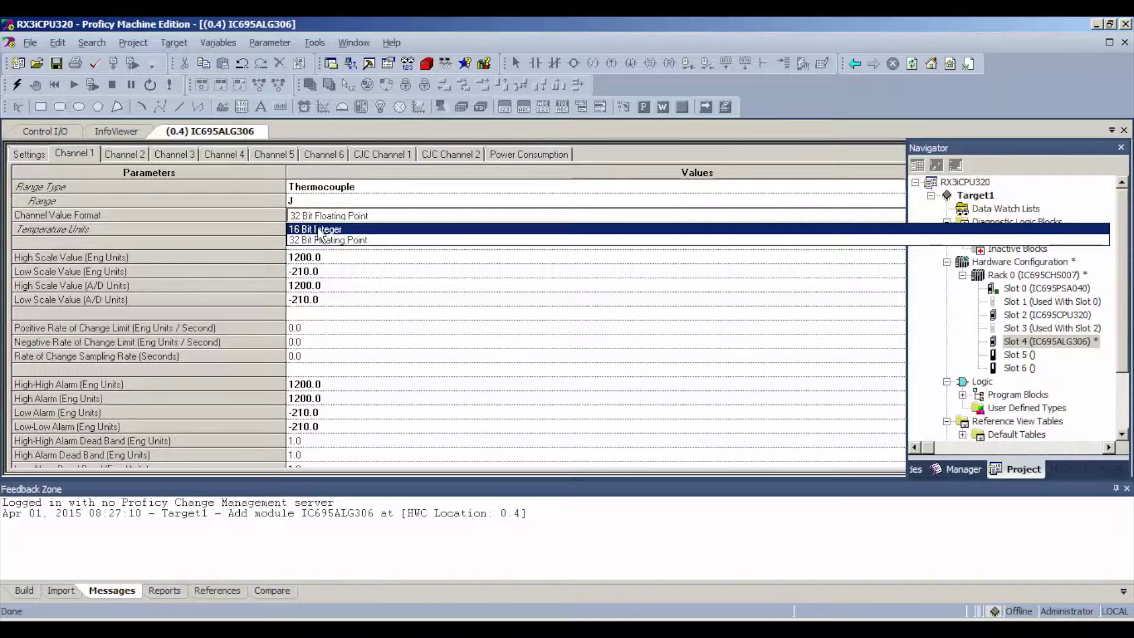
pyautogui.click(322, 229)
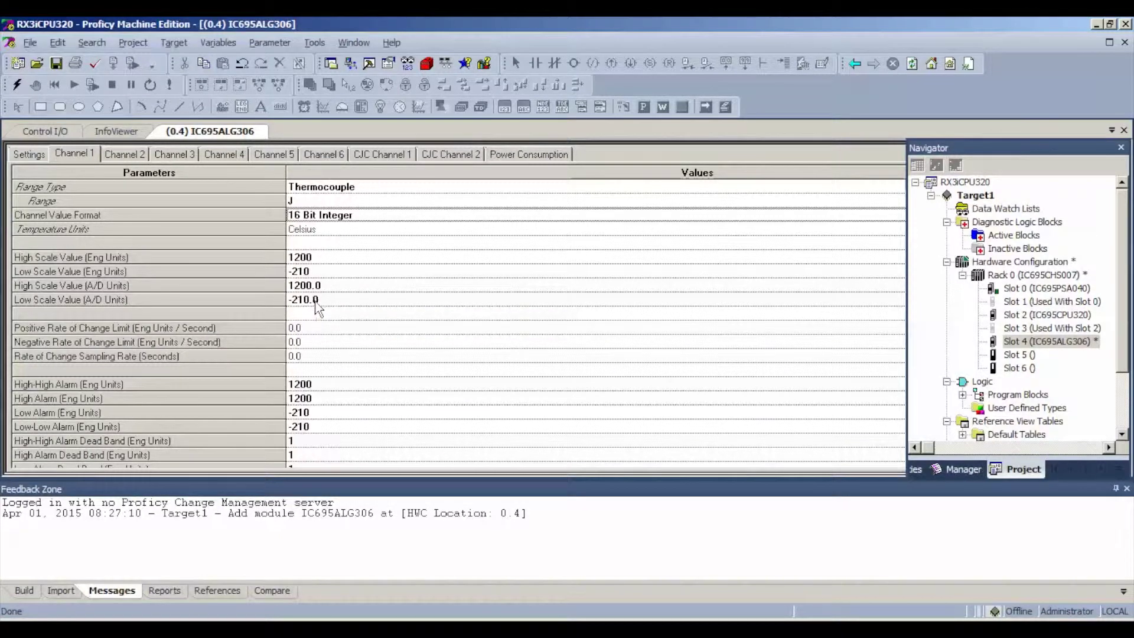
pyautogui.click(140, 156)
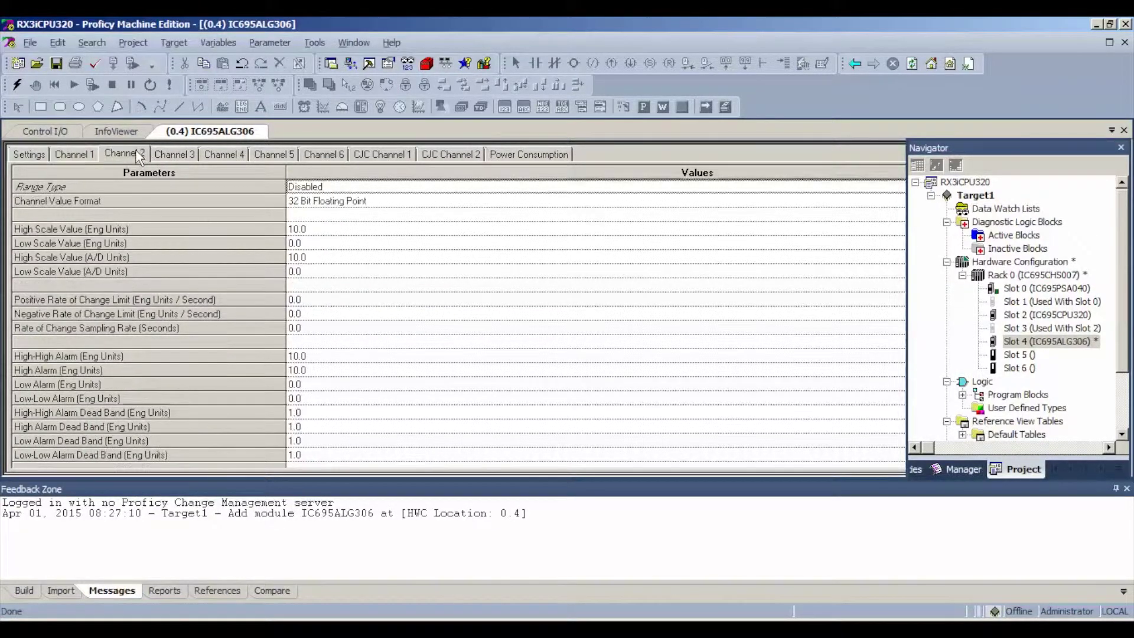
# Set Channel 2 to a type J Thermocouple with 16 Bit Integer format.
pyautogui.click(346, 187)
pyautogui.click(350, 211)
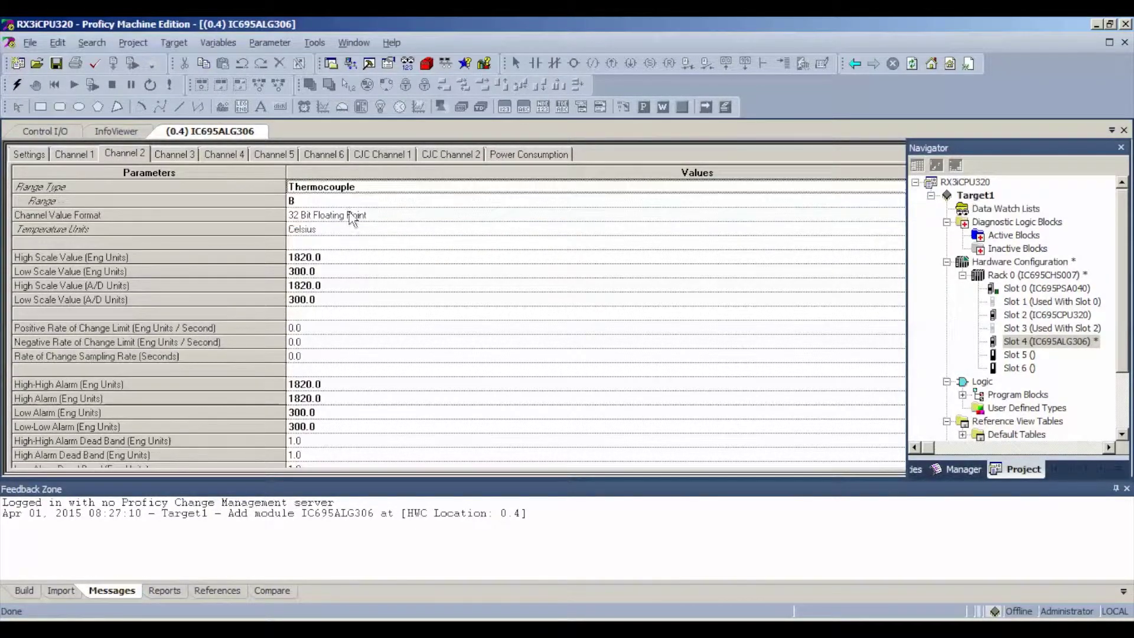
pyautogui.click(352, 204)
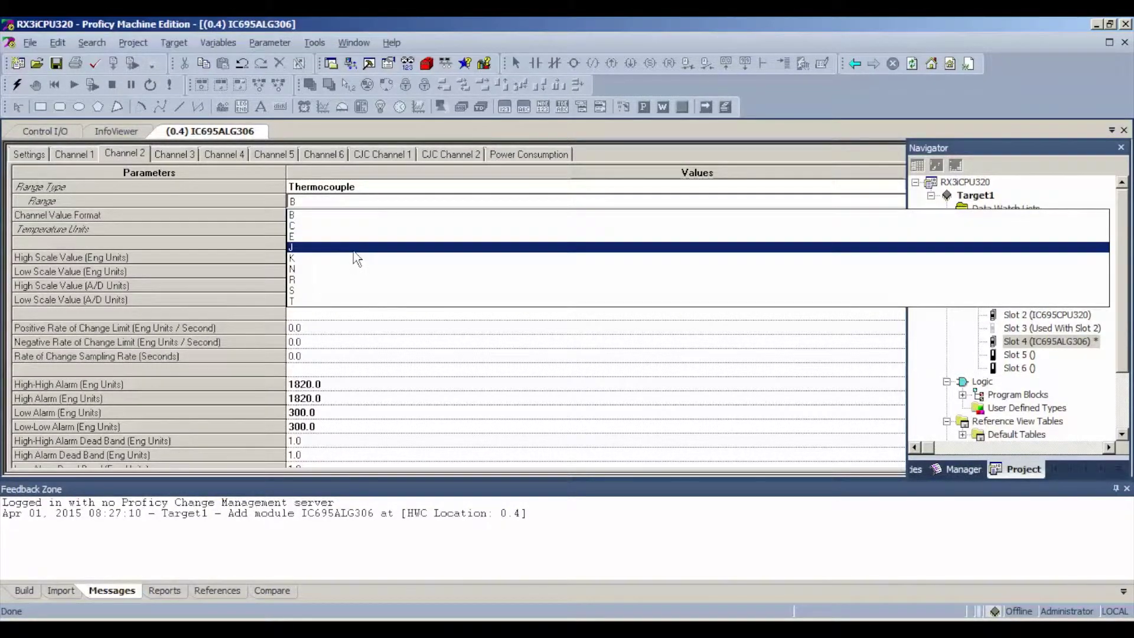
pyautogui.click(352, 215)
pyautogui.click(352, 219)
pyautogui.click(355, 229)
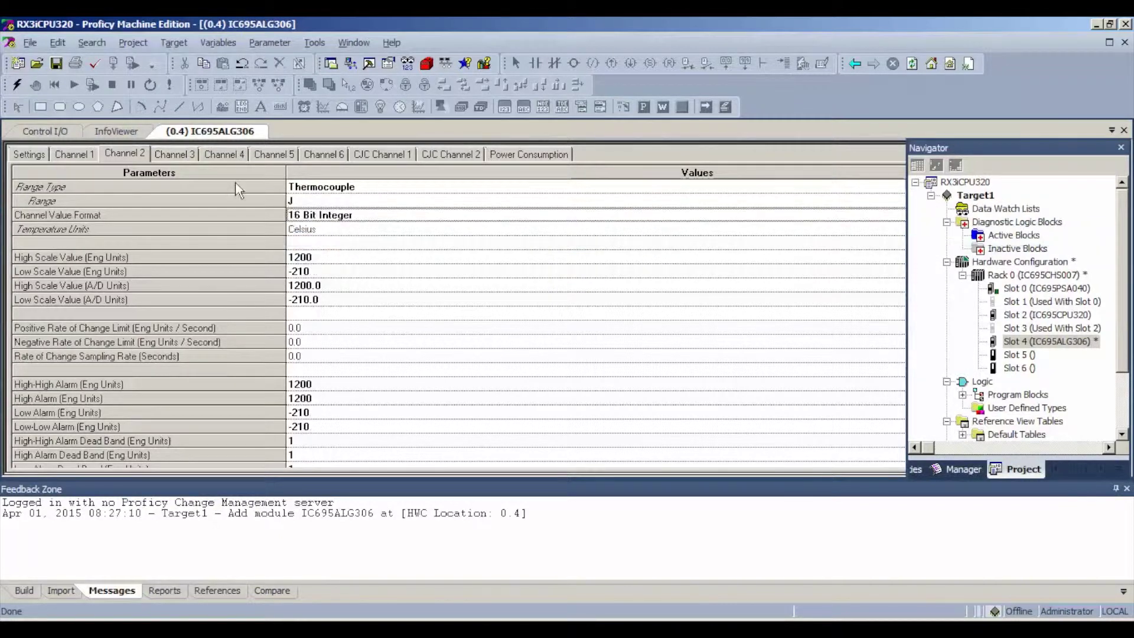
# Set Channel 3 to a type J Thermocouple with 16 Bit Integer format.
pyautogui.click(175, 154)
pyautogui.click(354, 188)
pyautogui.click(354, 188)
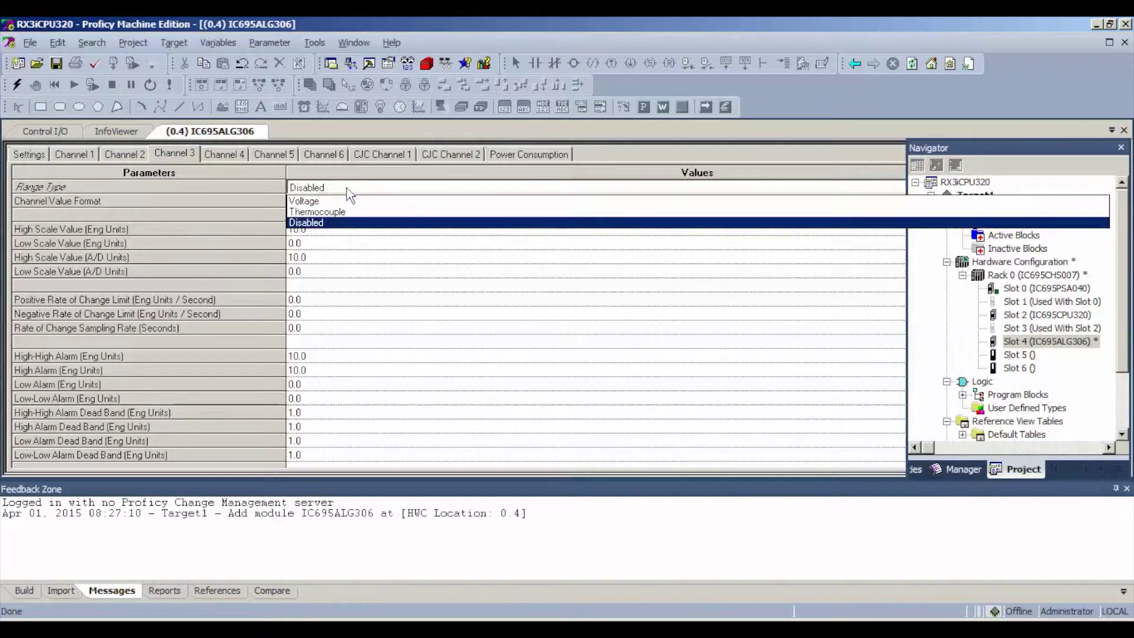
pyautogui.click(352, 213)
pyautogui.click(353, 217)
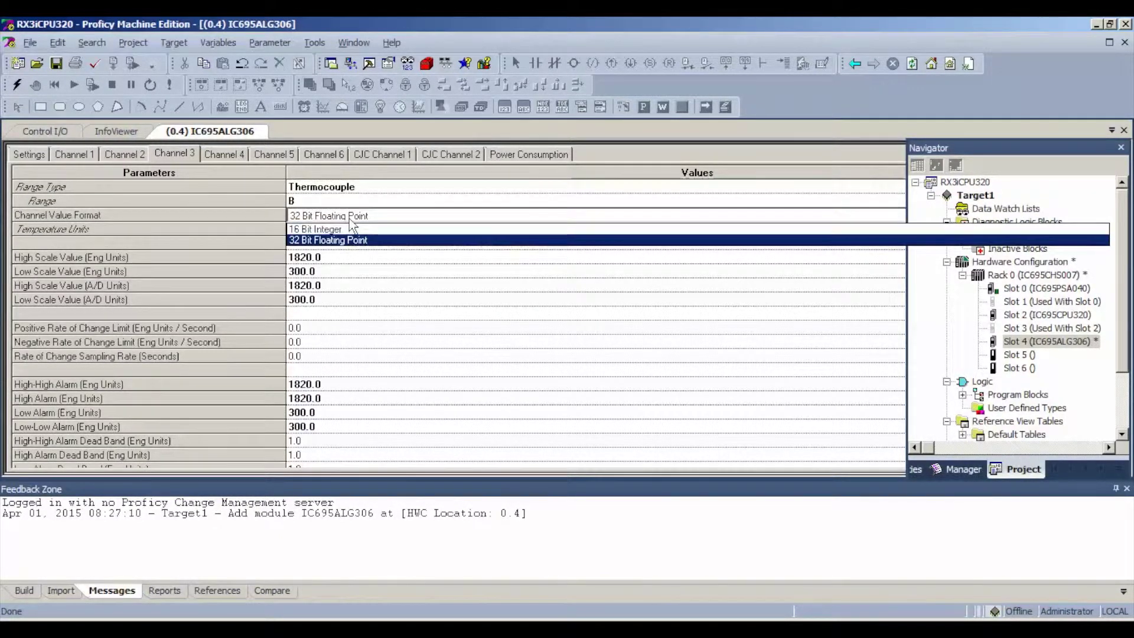
pyautogui.click(357, 239)
pyautogui.click(357, 202)
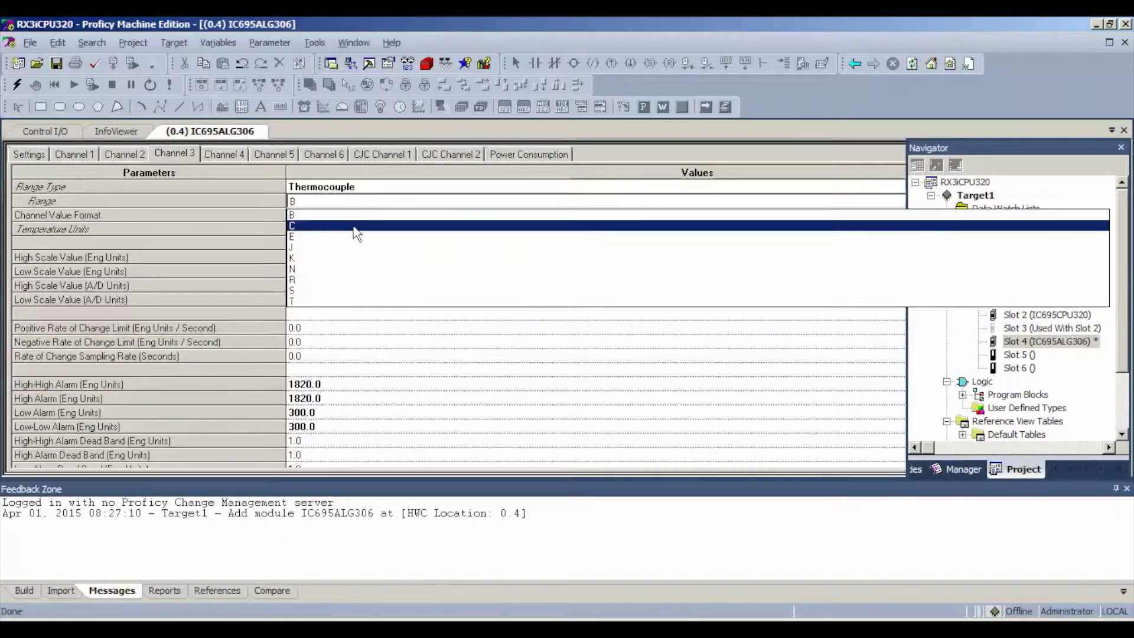
pyautogui.click(359, 249)
pyautogui.click(356, 202)
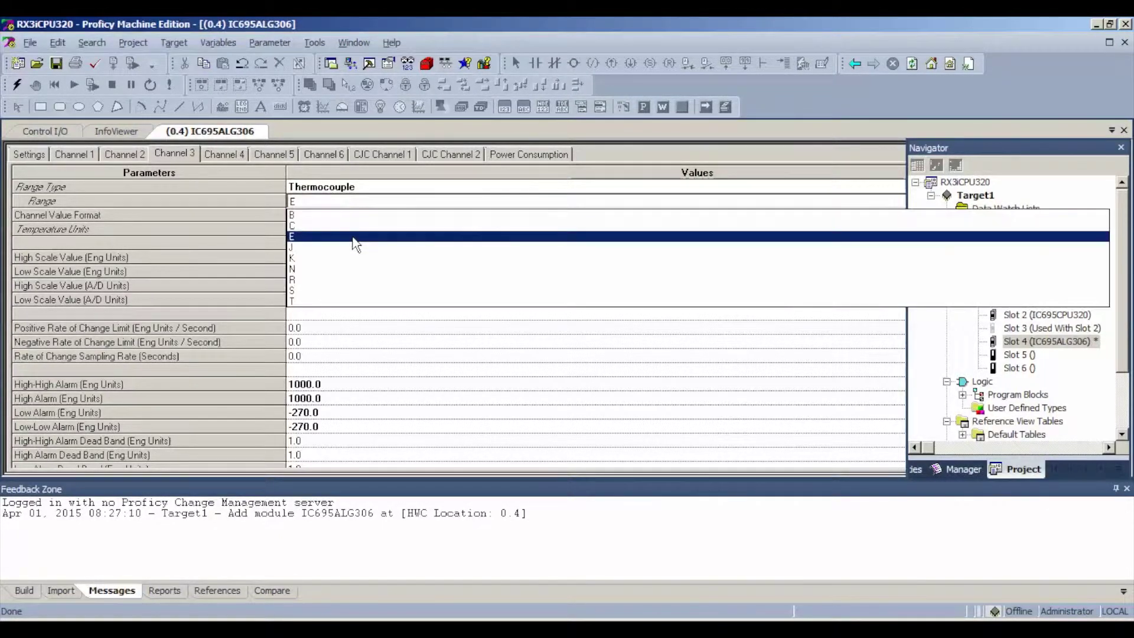
pyautogui.click(358, 252)
pyautogui.click(360, 215)
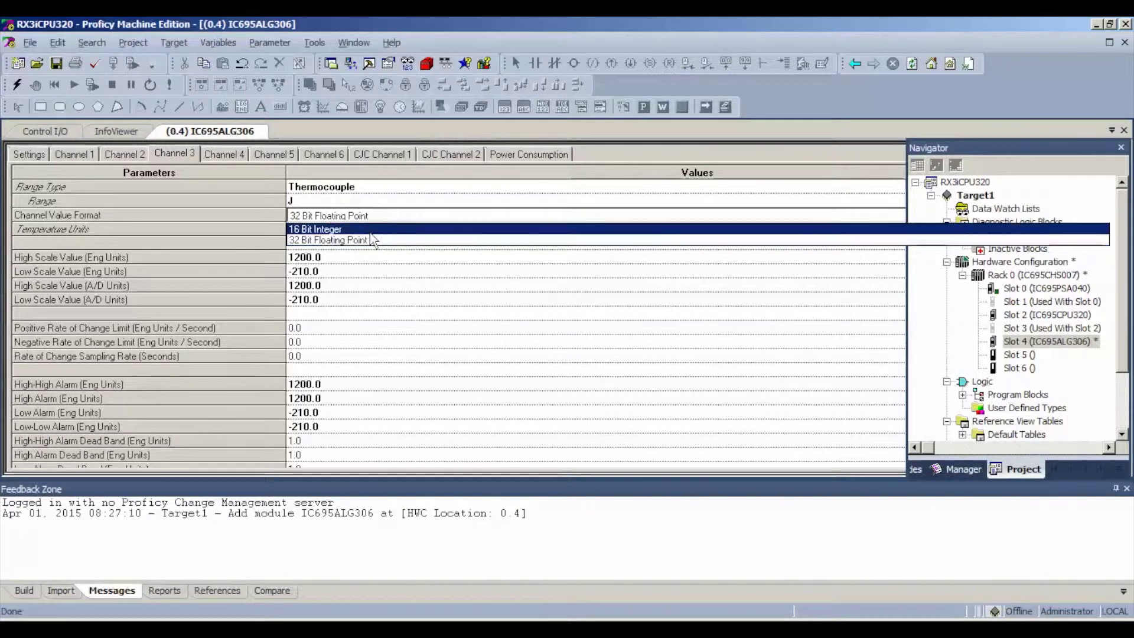
pyautogui.click(362, 230)
# Set Channel 4 to a type J Thermocouple with 16 Bit Integer format.
pyautogui.click(224, 155)
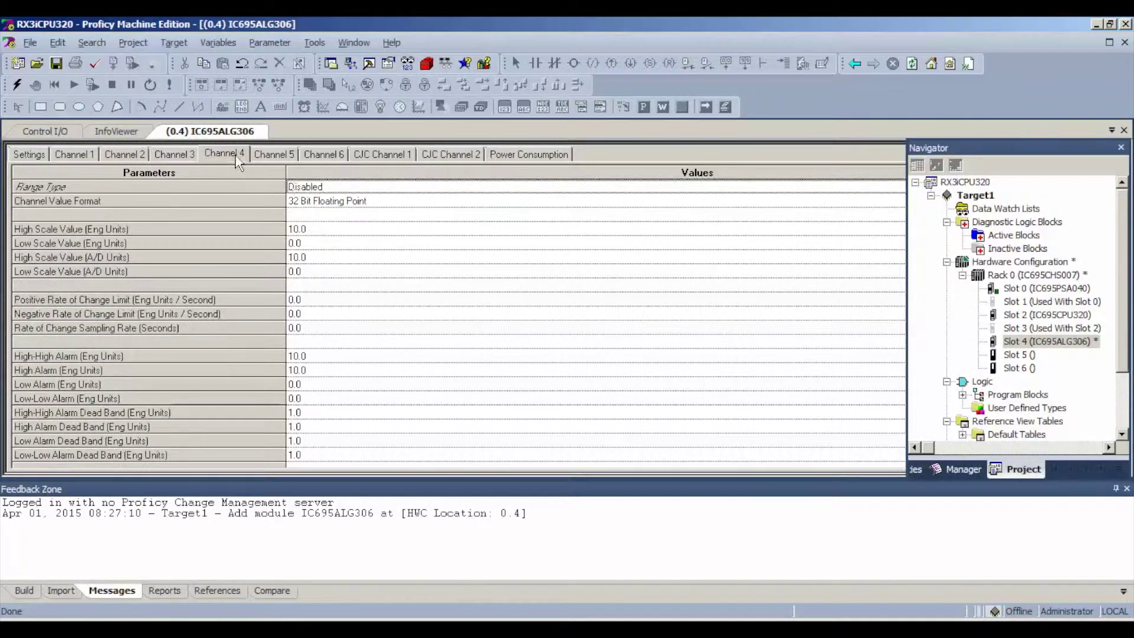
pyautogui.click(308, 187)
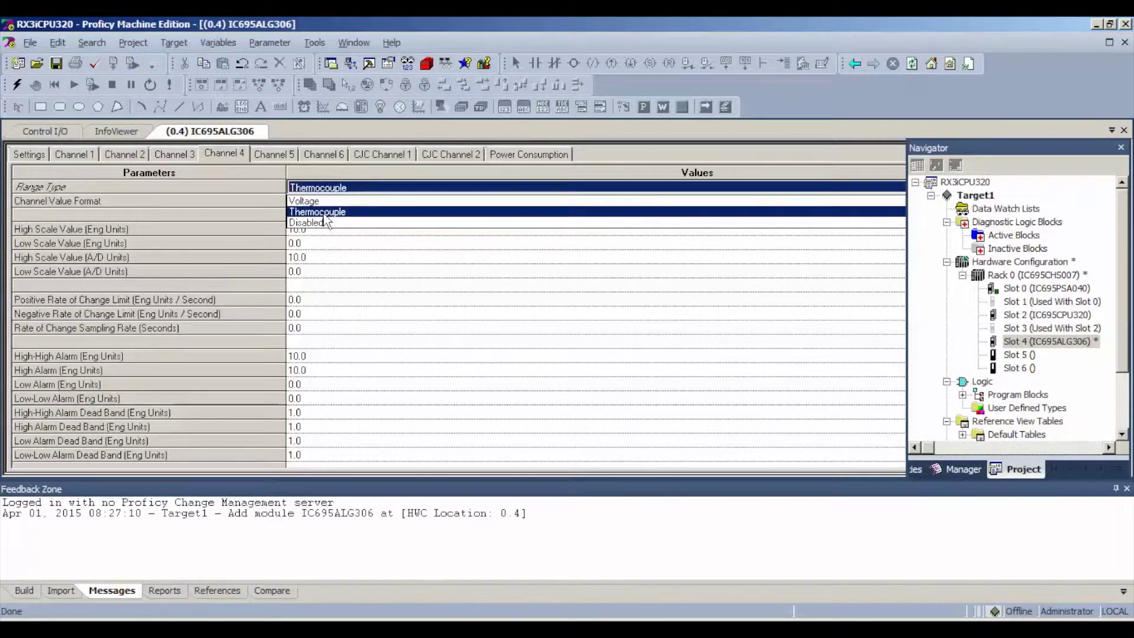
pyautogui.click(319, 211)
pyautogui.click(336, 202)
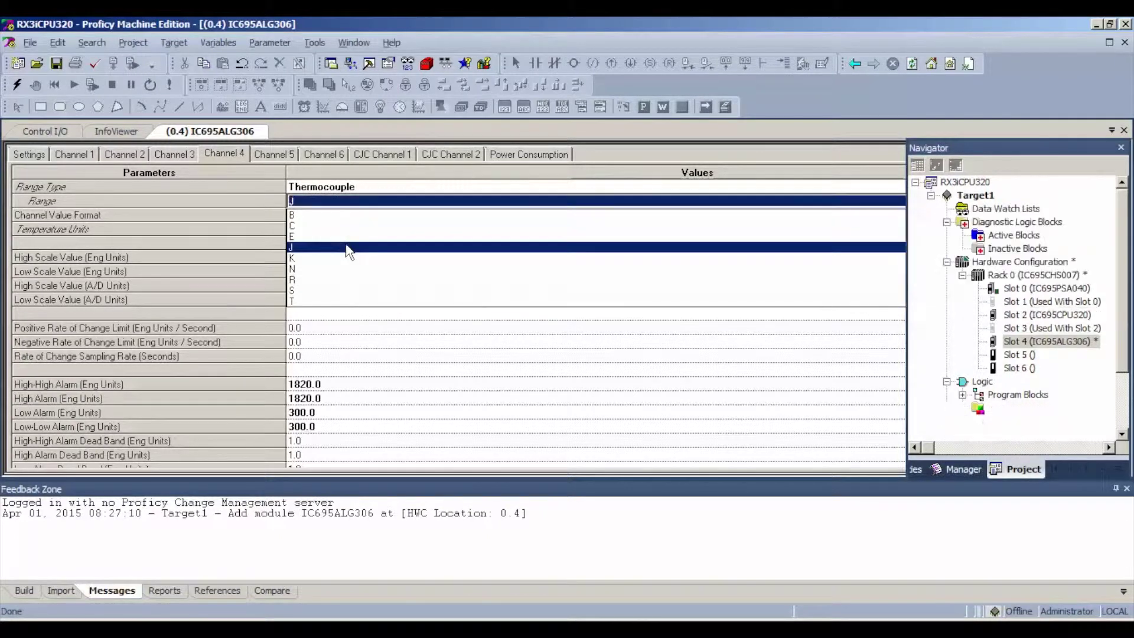
pyautogui.click(348, 251)
pyautogui.click(332, 216)
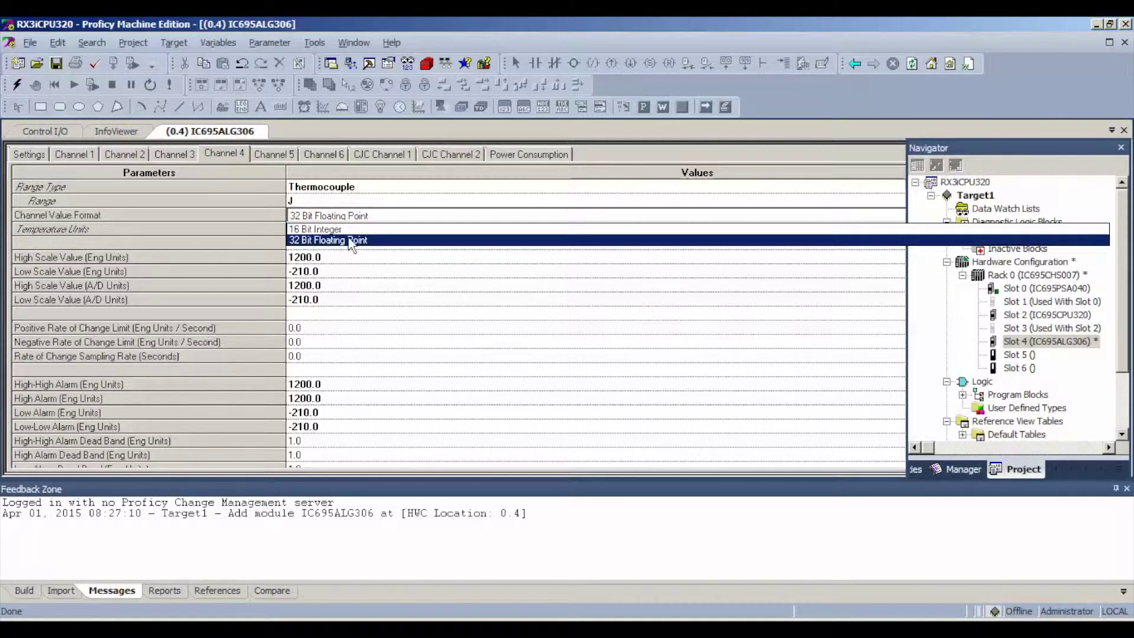
pyautogui.click(351, 240)
pyautogui.click(357, 230)
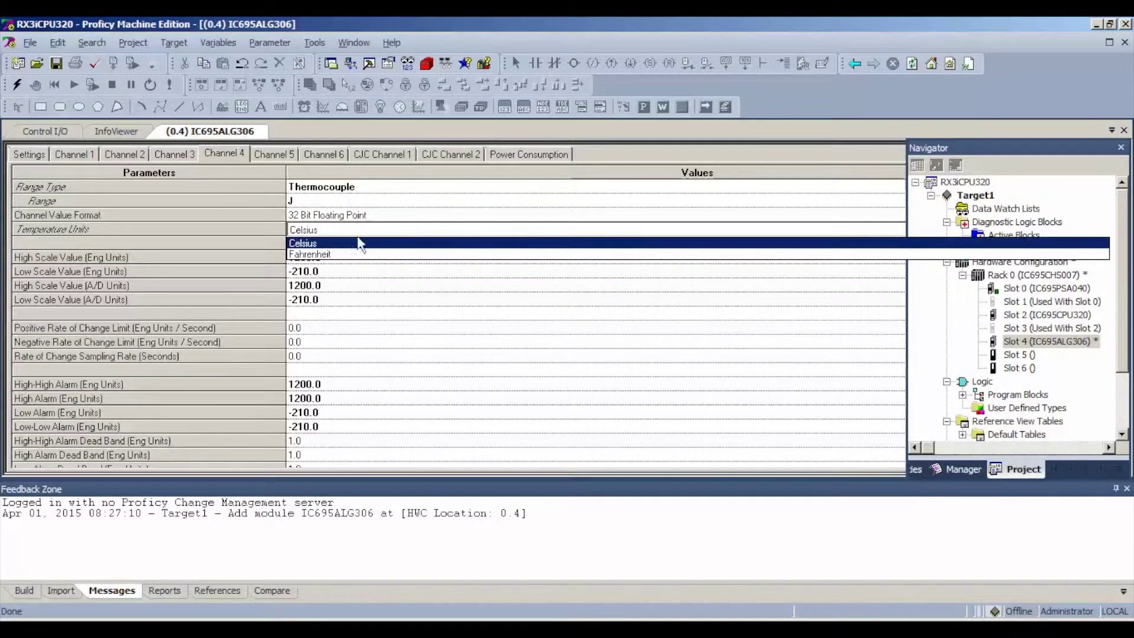
pyautogui.click(360, 225)
pyautogui.click(364, 216)
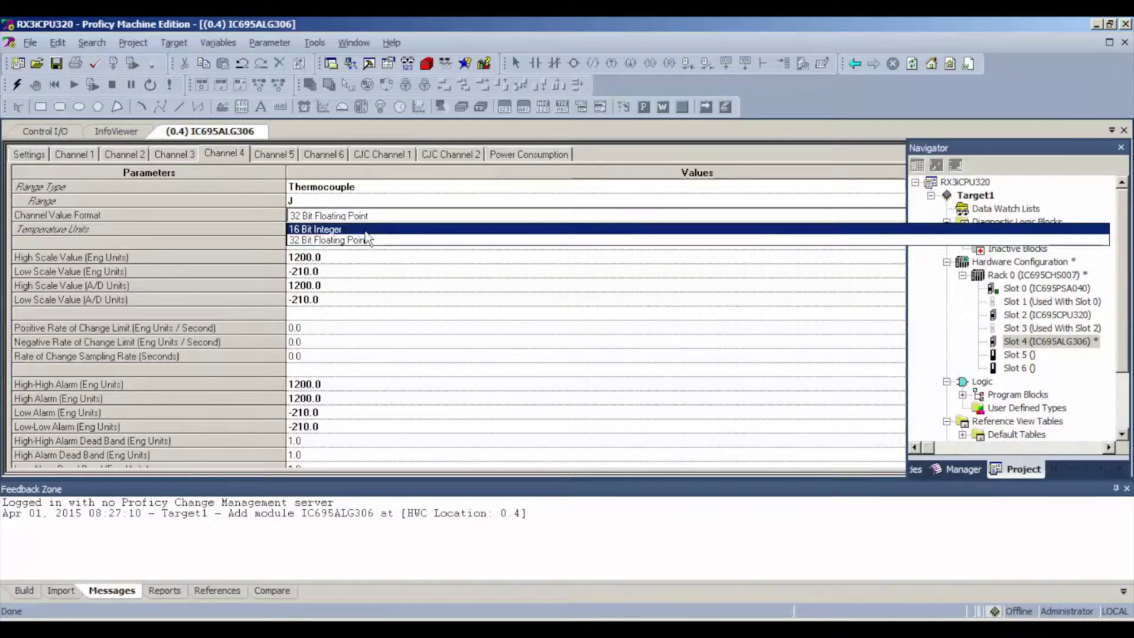
pyautogui.click(368, 229)
# Set Channel 5 to a type J Thermocouple with 16 Bit Integer format.
pyautogui.click(278, 155)
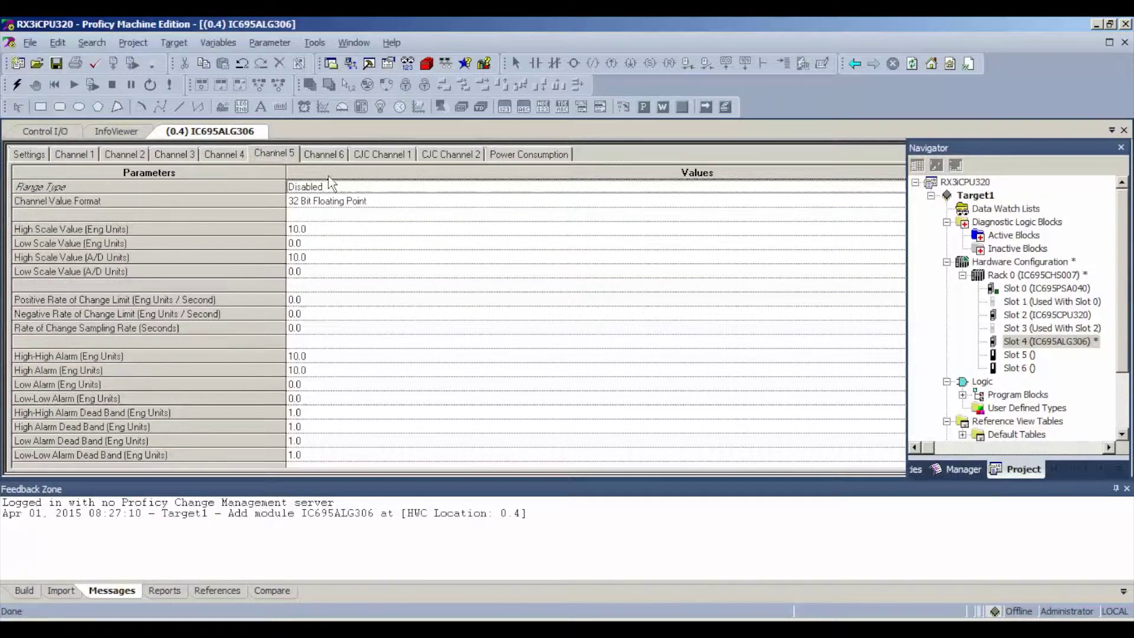
pyautogui.click(340, 188)
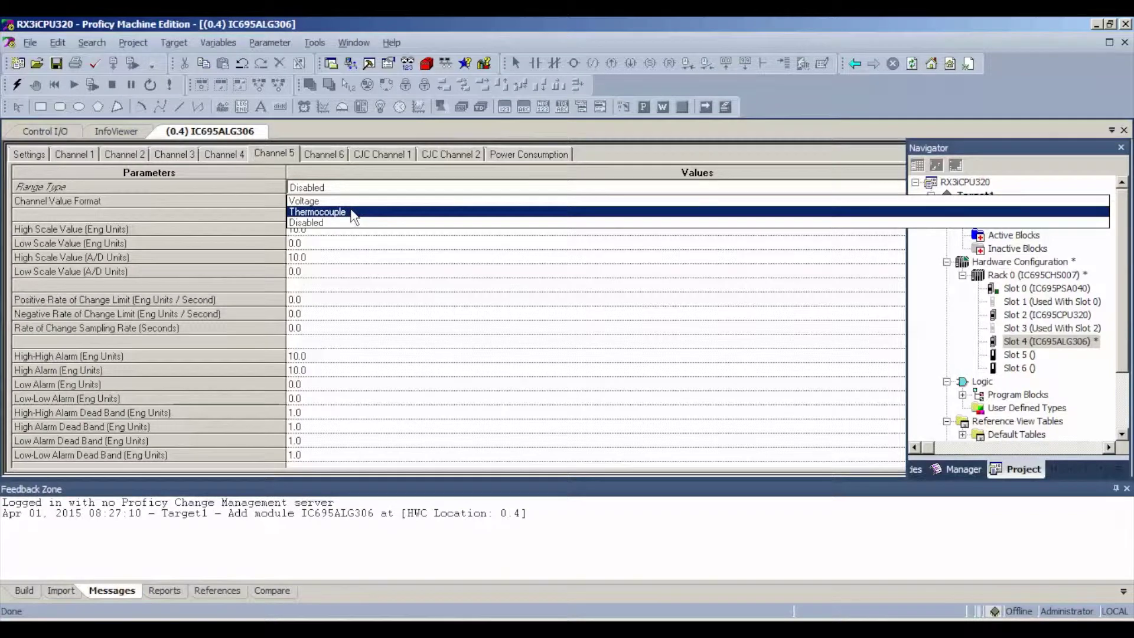
pyautogui.click(353, 213)
pyautogui.click(355, 215)
pyautogui.click(353, 204)
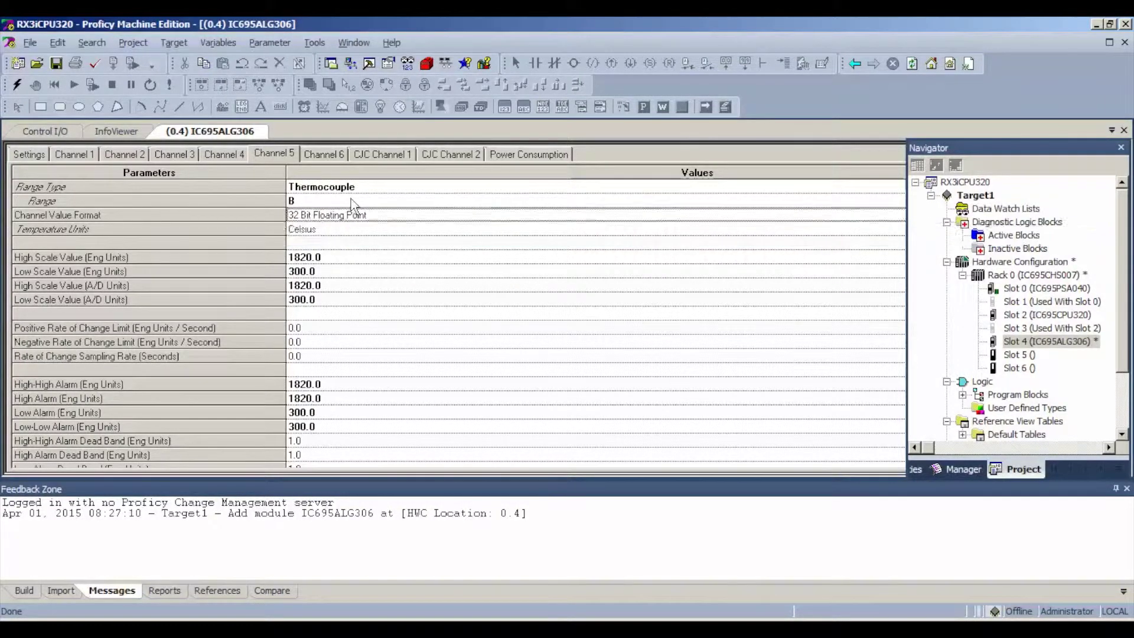
pyautogui.click(353, 203)
pyautogui.click(356, 244)
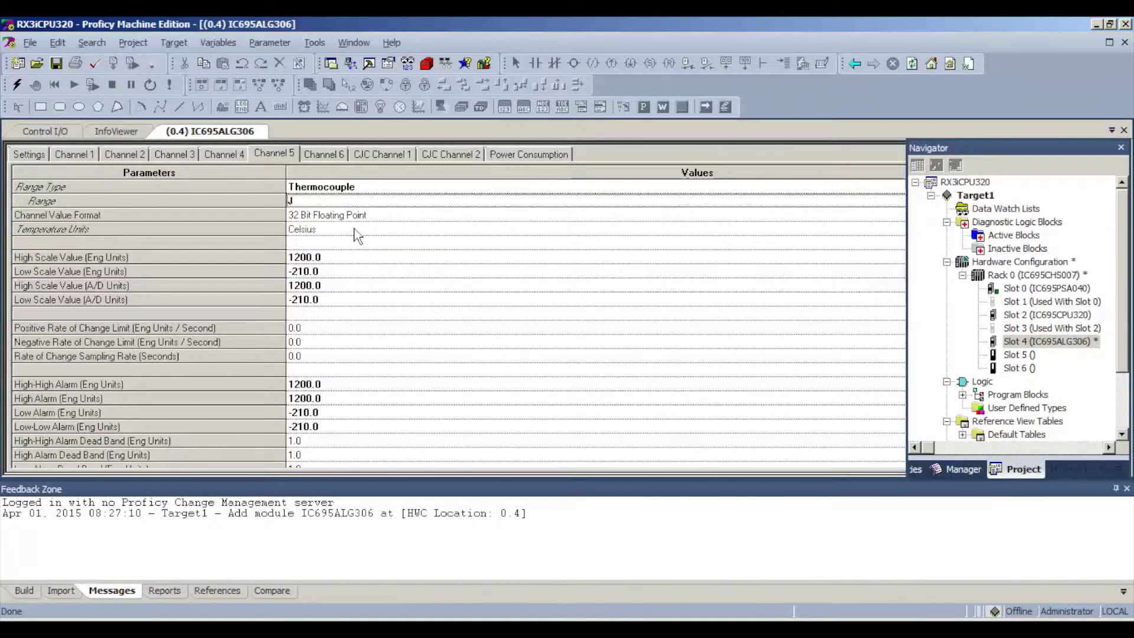
pyautogui.click(355, 215)
pyautogui.click(352, 228)
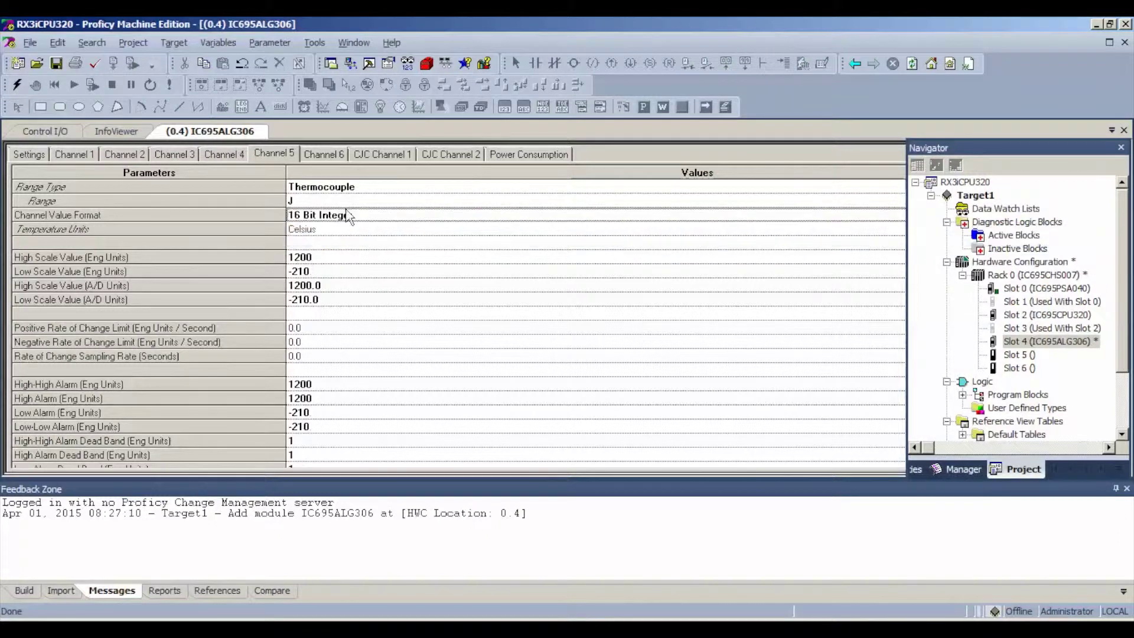
# Set Channel 6 to a type J Thermocouple with 16 Bit Integer format.
pyautogui.click(325, 158)
pyautogui.click(339, 188)
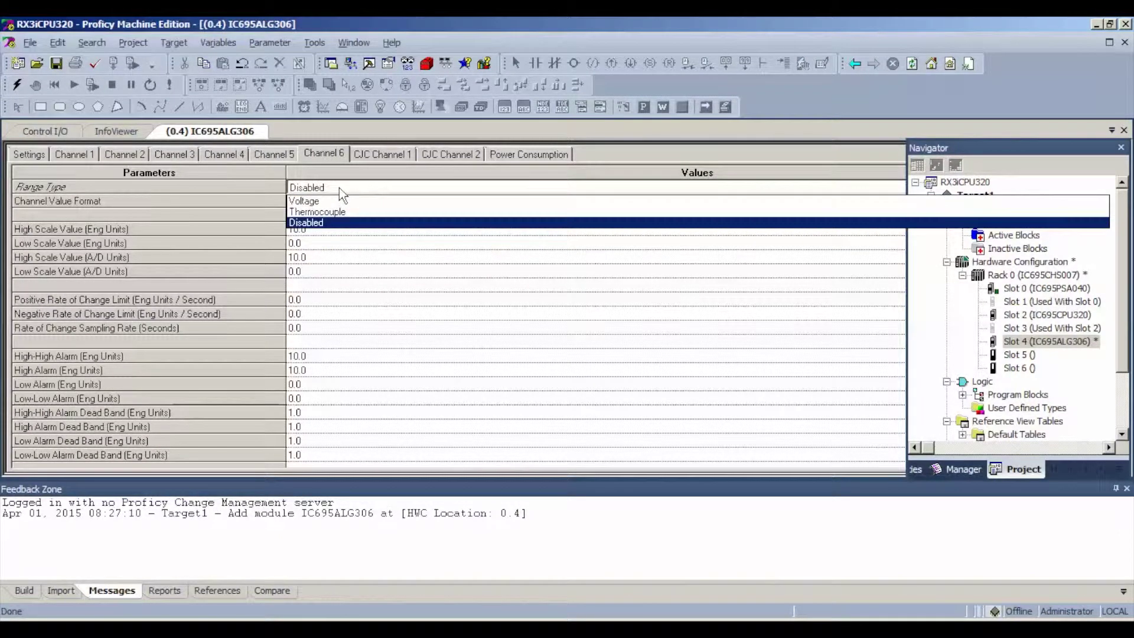
pyautogui.click(343, 212)
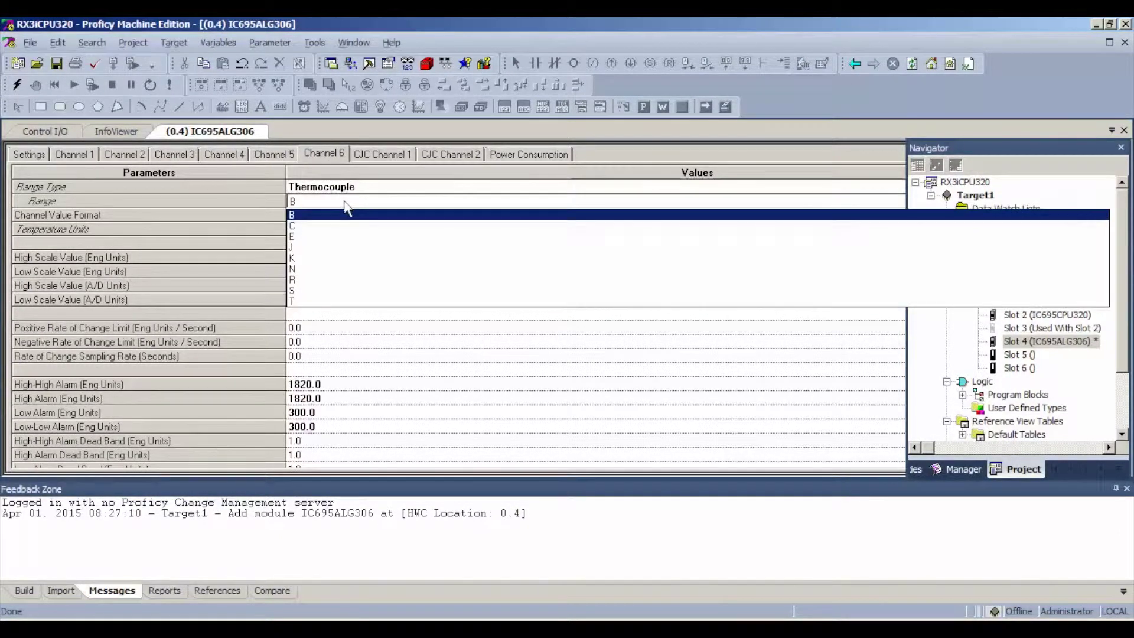
pyautogui.click(346, 247)
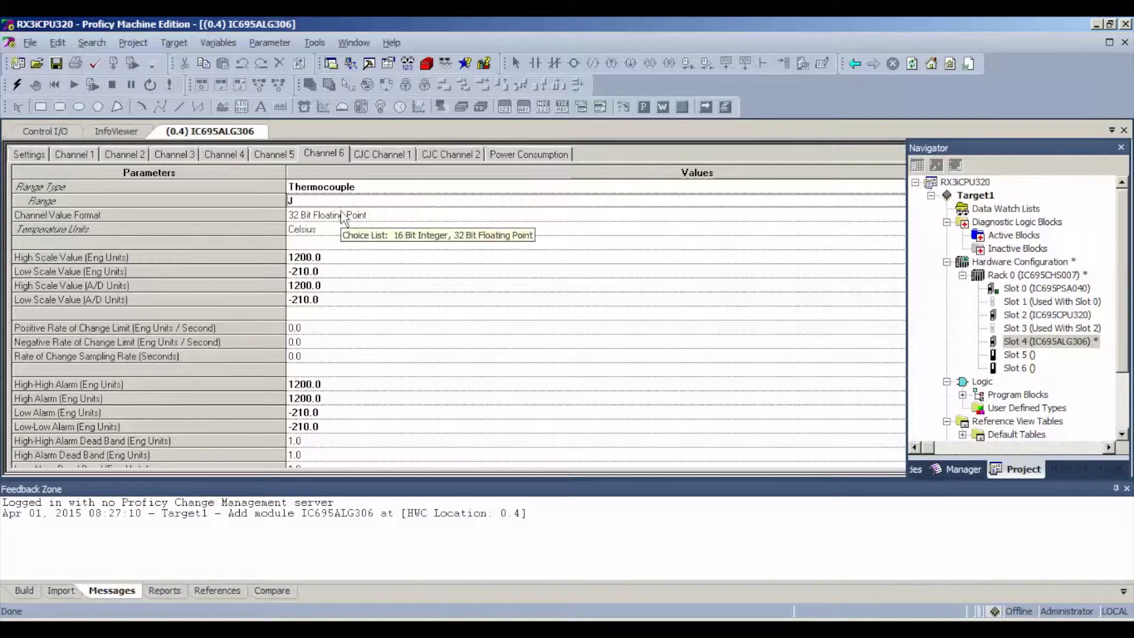
pyautogui.click(343, 215)
pyautogui.click(345, 233)
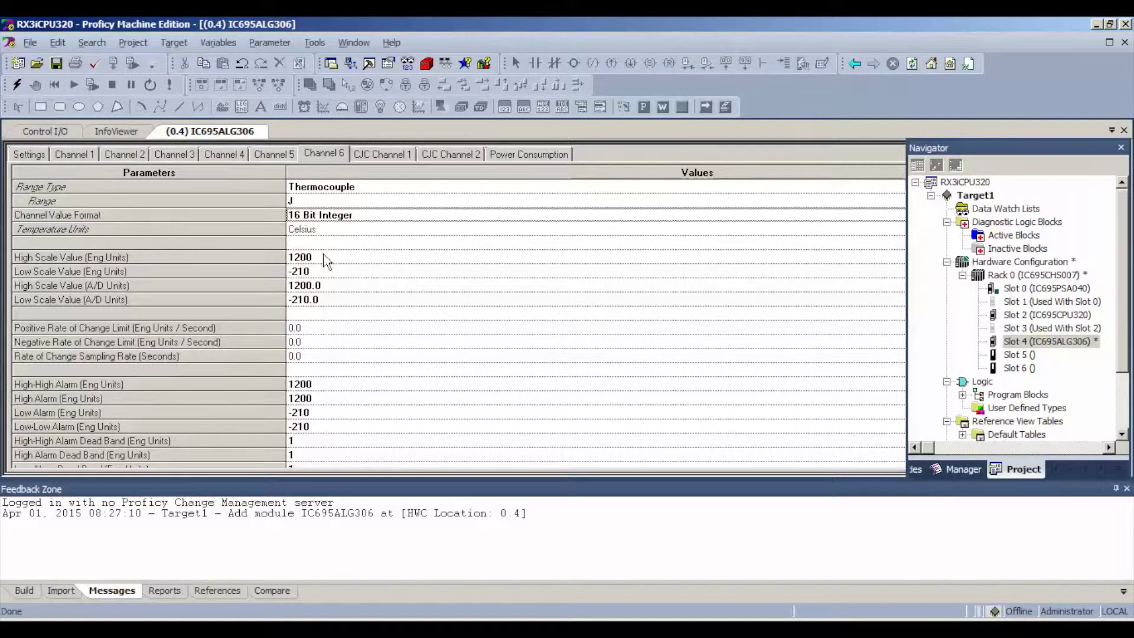
# Review the channel tabs from Channel 5 back to Channel 1.
pyautogui.click(278, 152)
pyautogui.click(229, 155)
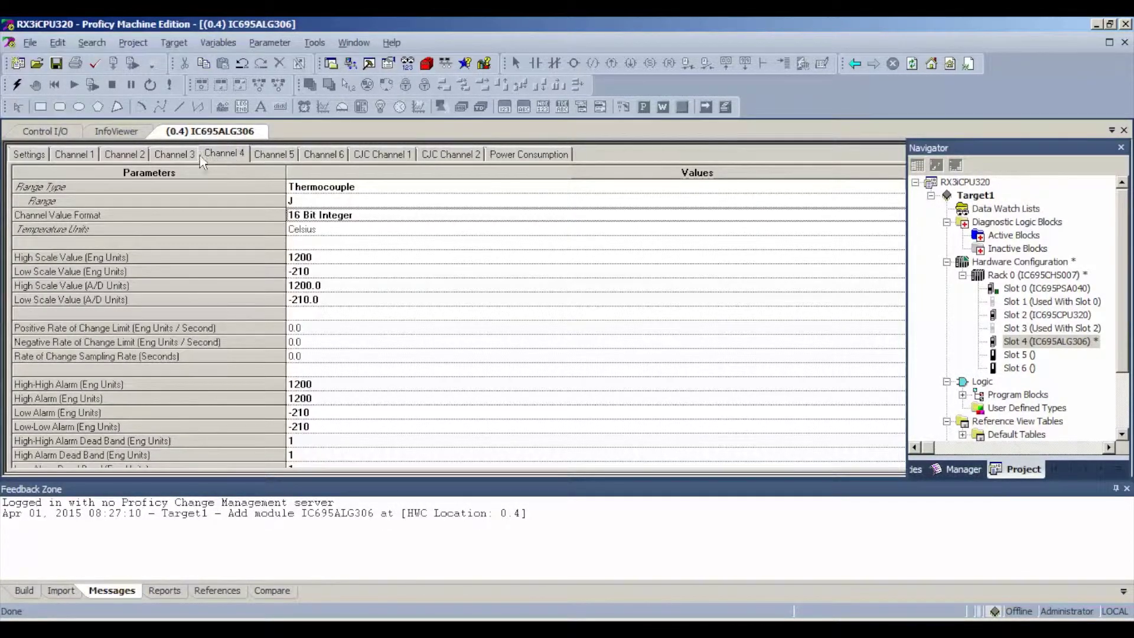
pyautogui.click(174, 155)
pyautogui.click(129, 156)
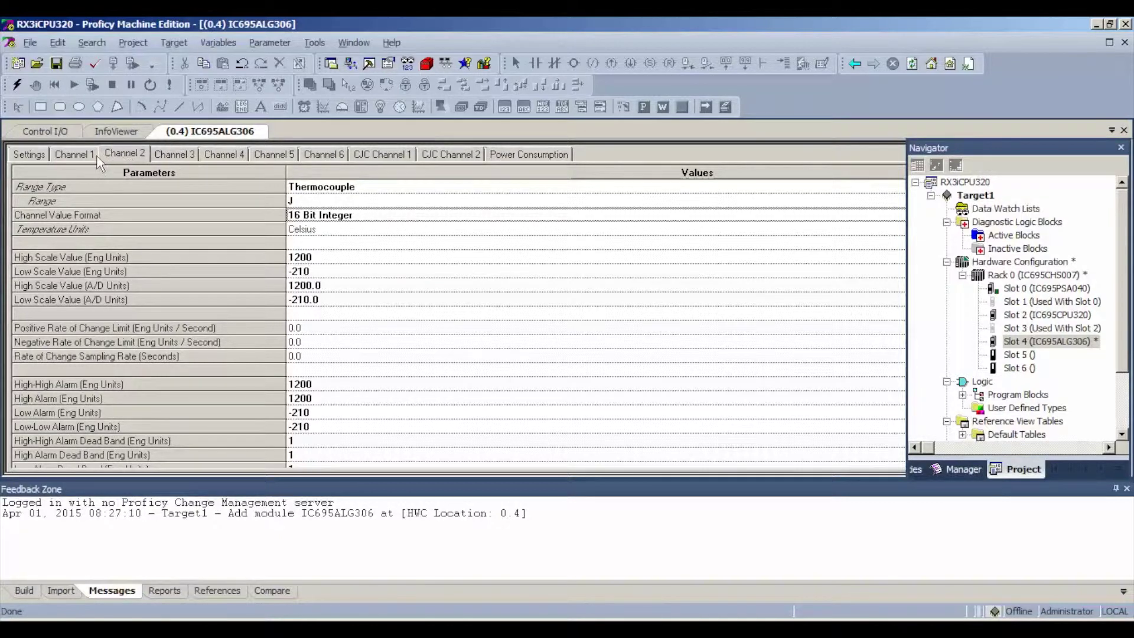
pyautogui.click(76, 156)
# Go online with the RX3i controller and switch the session to Programmer mode.
pyautogui.click(16, 85)
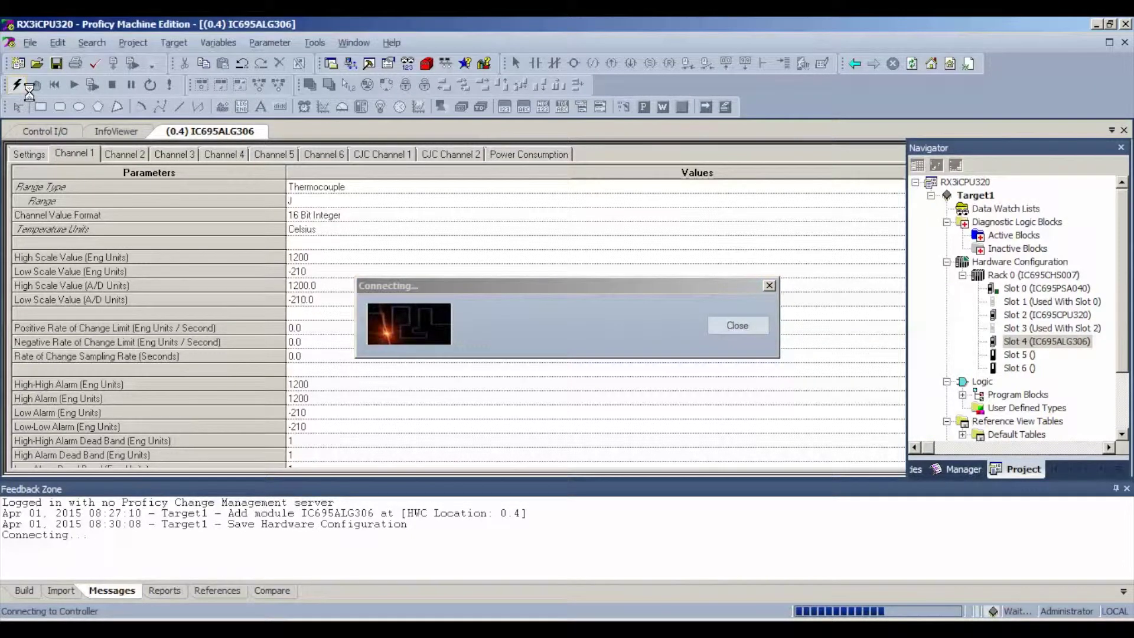
pyautogui.click(34, 85)
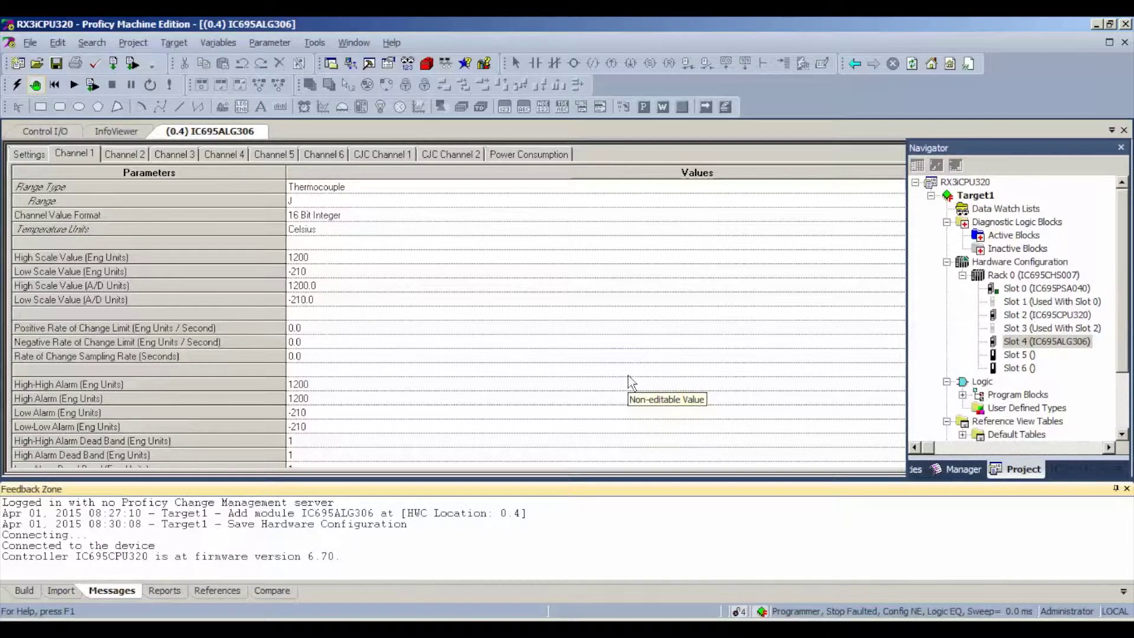
pyautogui.click(176, 45)
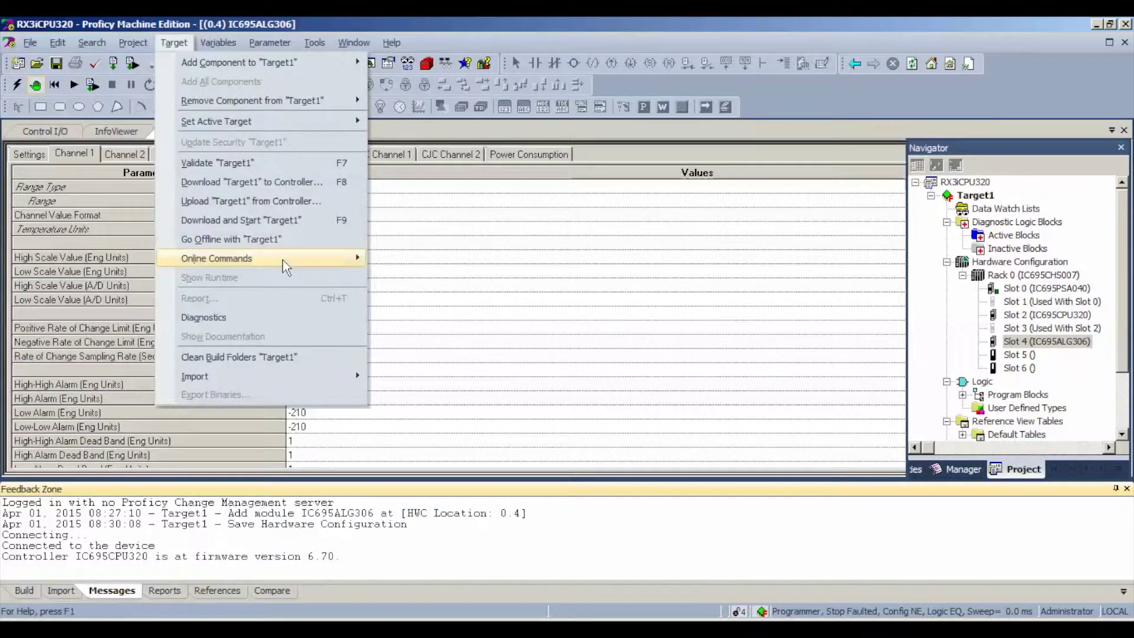
# Clear the controller's Controller Fault Table and IO Fault Table.
pyautogui.moveTo(284, 266)
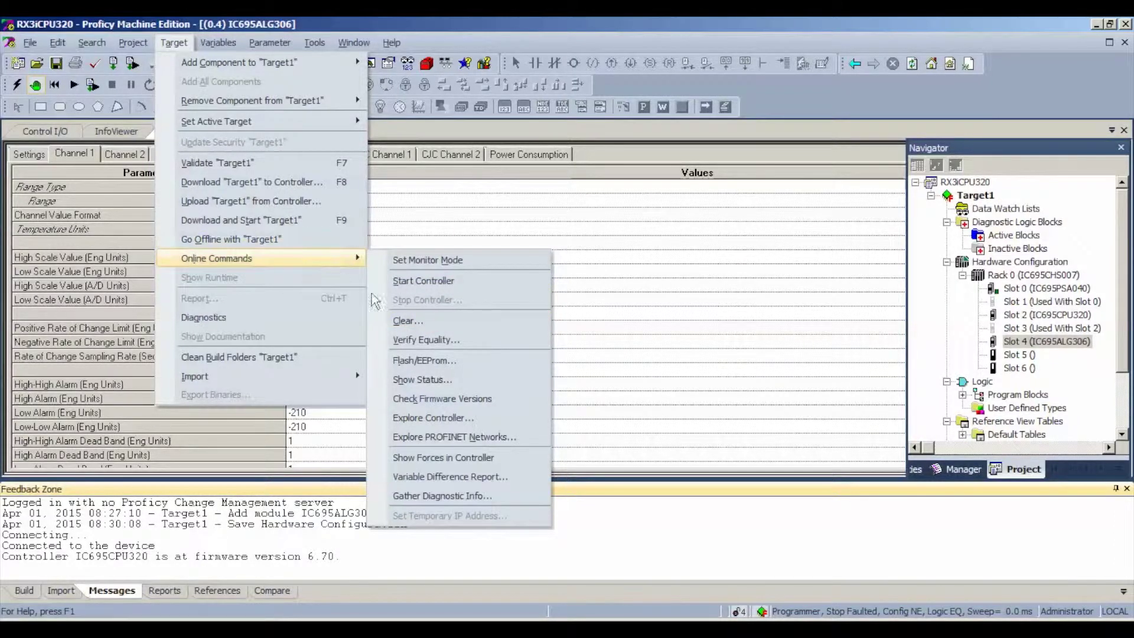
pyautogui.click(402, 323)
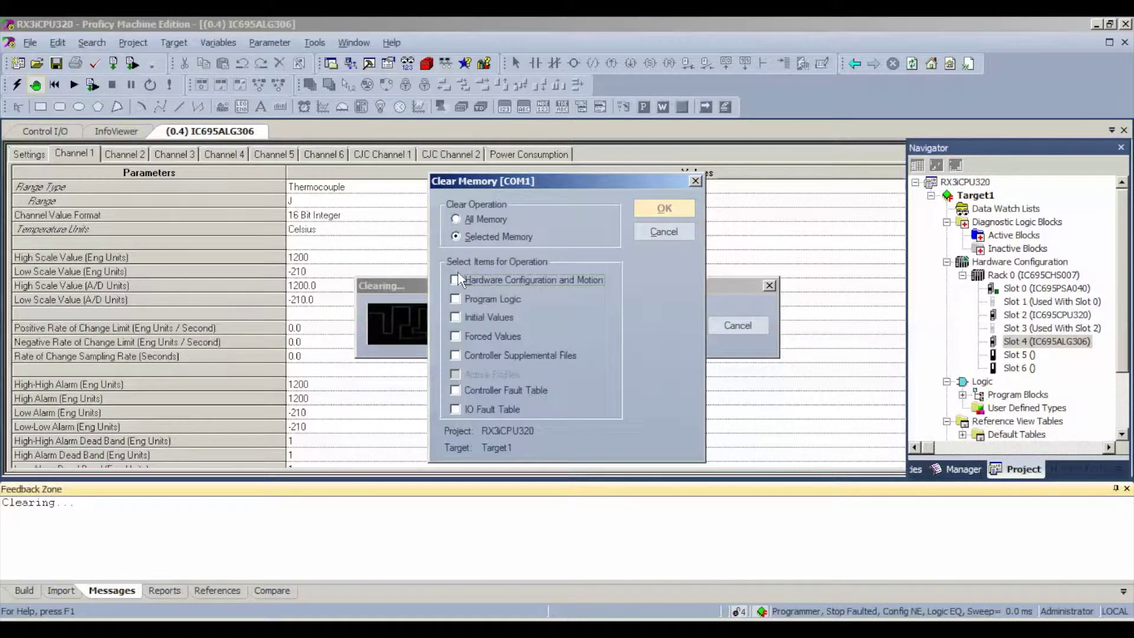
pyautogui.click(455, 391)
pyautogui.click(455, 409)
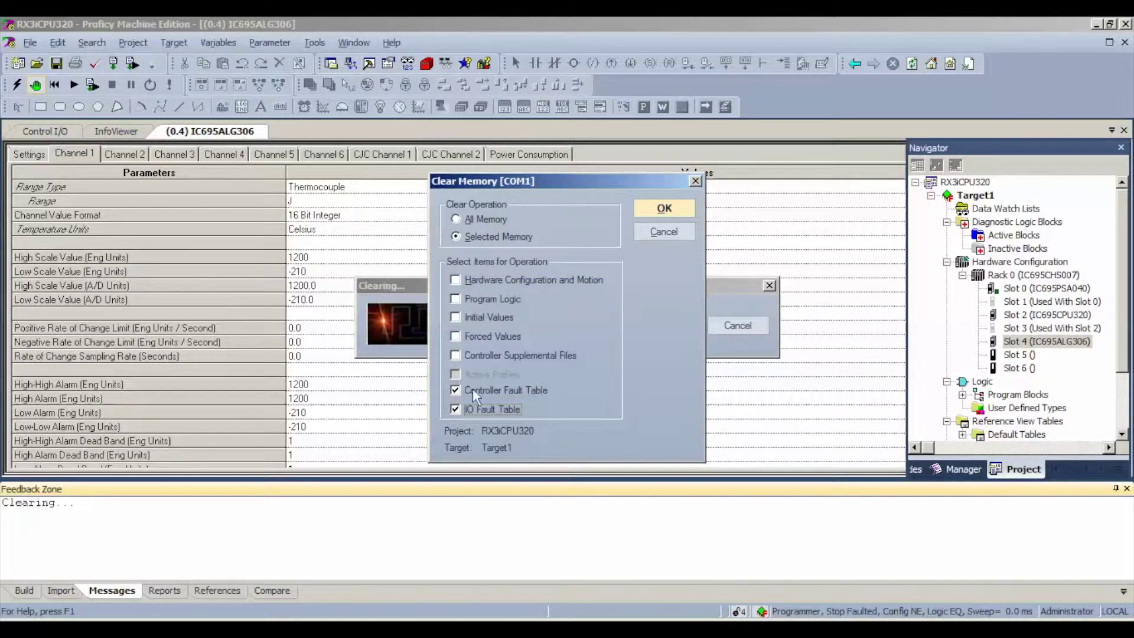
pyautogui.click(658, 208)
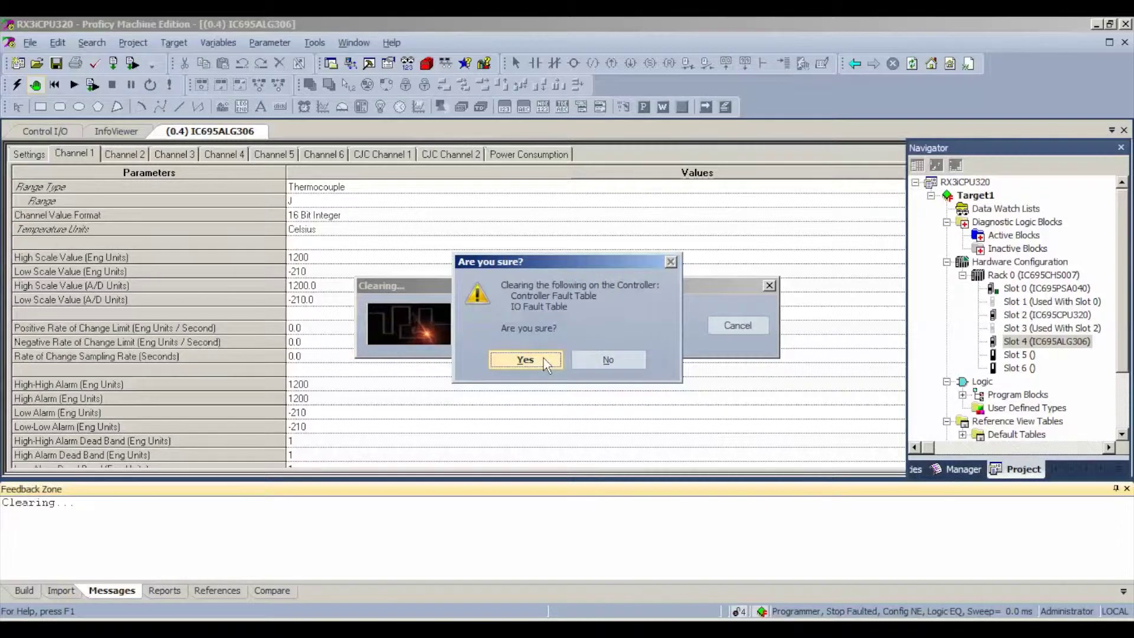
pyautogui.click(544, 357)
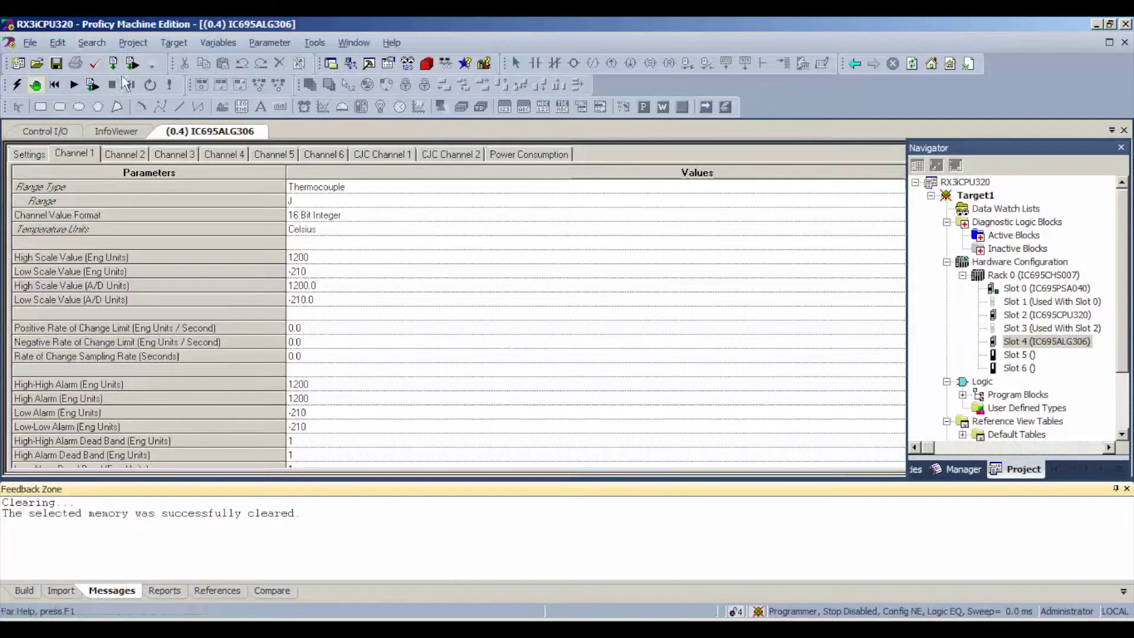
# Download the hardware configuration and logic to the controller with Download and Start.
pyautogui.click(92, 86)
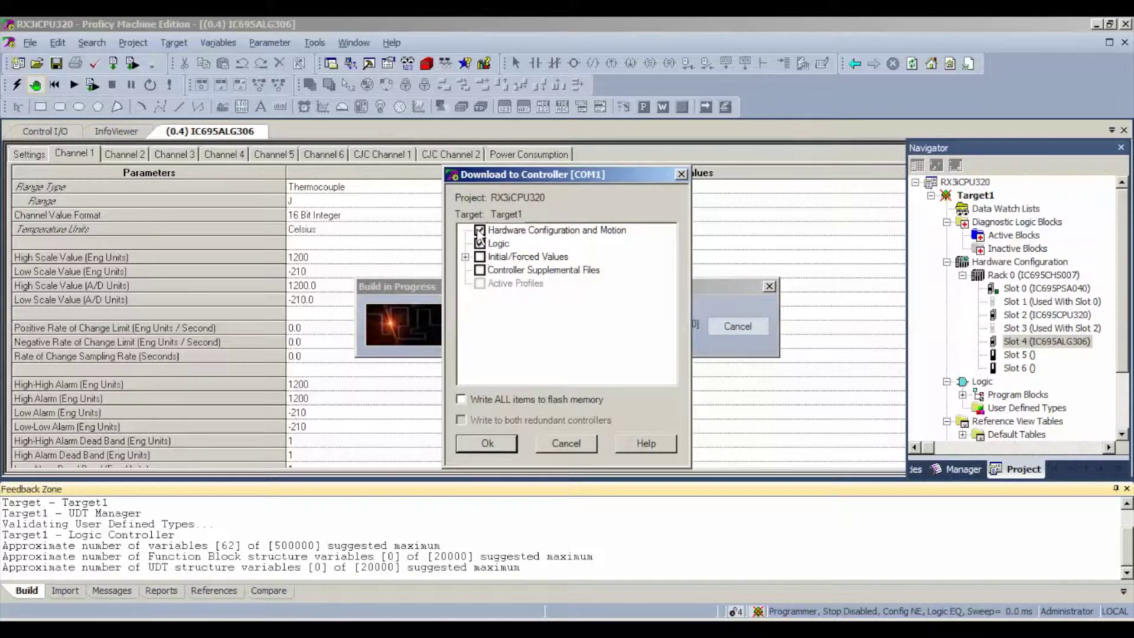
pyautogui.click(488, 442)
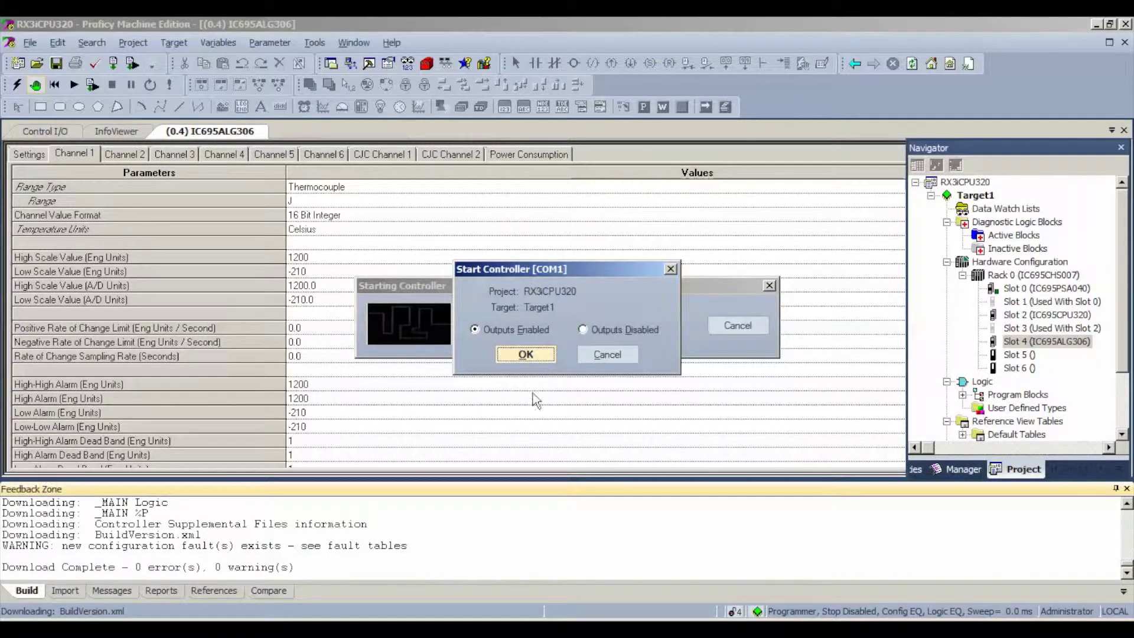
# Start the controller with Outputs Enabled and expand the Default reference tables.
pyautogui.click(527, 354)
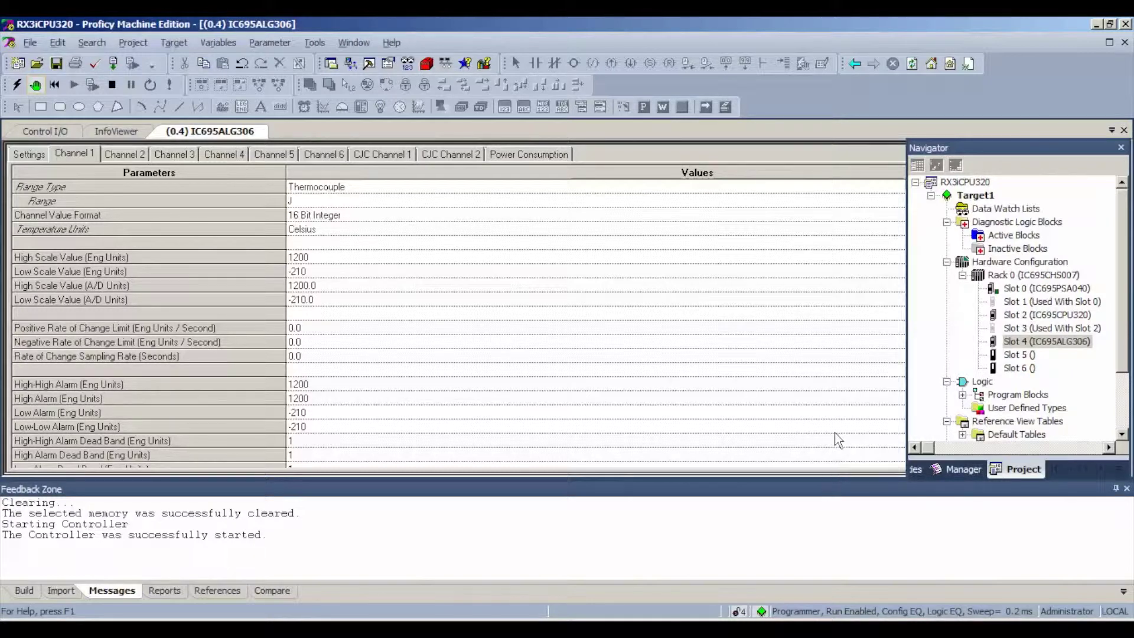
pyautogui.scroll(-2, 1125, 334)
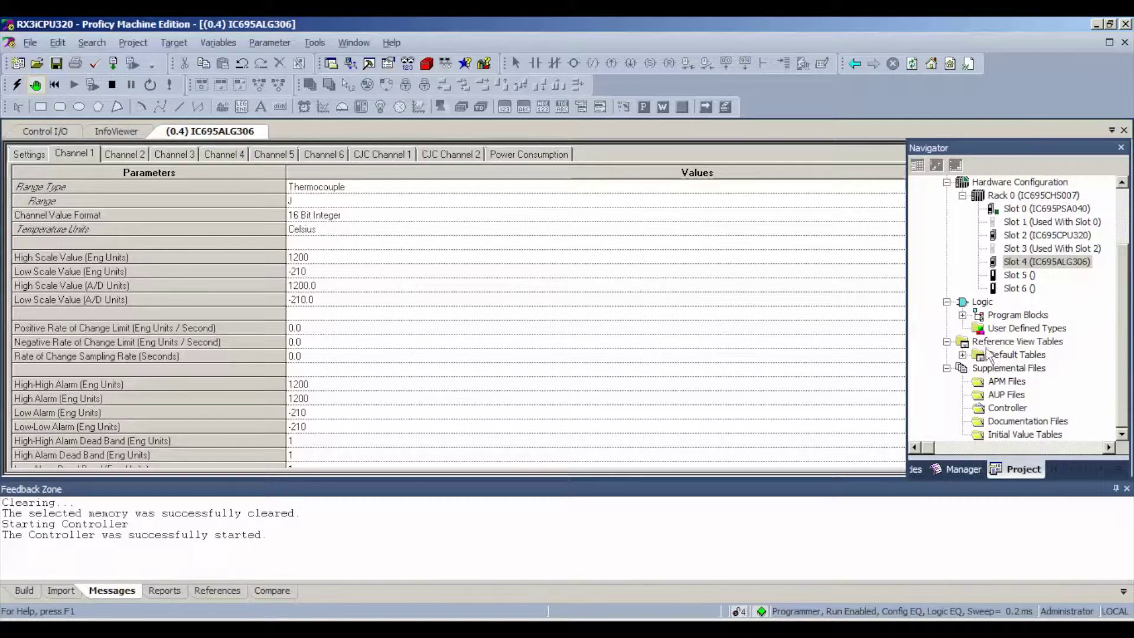
pyautogui.click(963, 355)
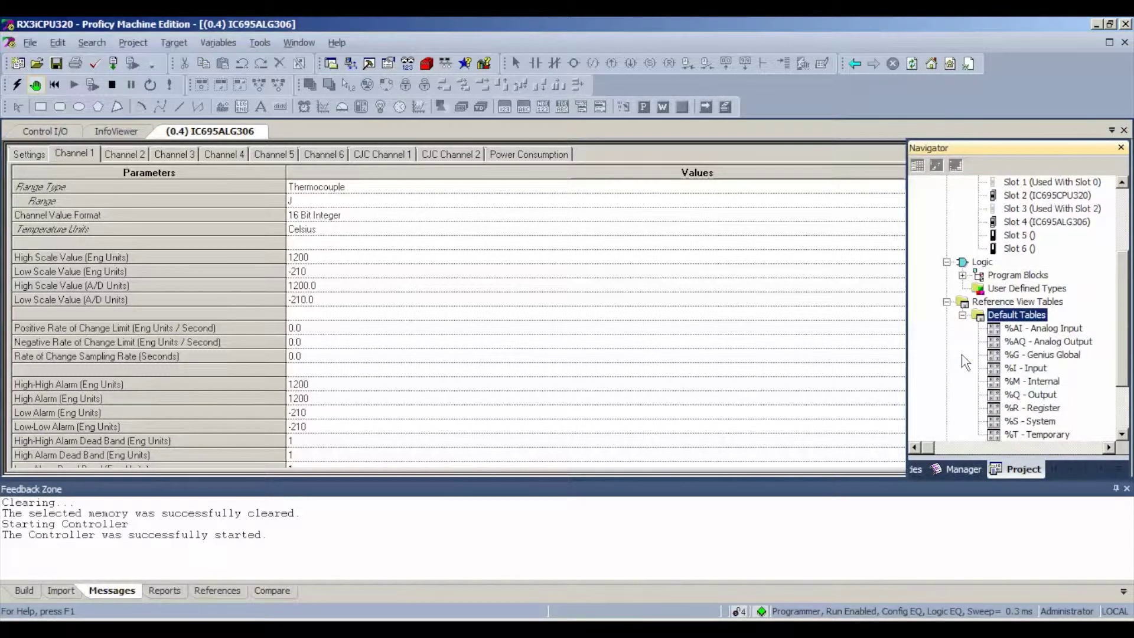
# Open the %AI - Analog Input table to watch live readings like -210 and +16840.
pyautogui.doubleClick(1010, 329)
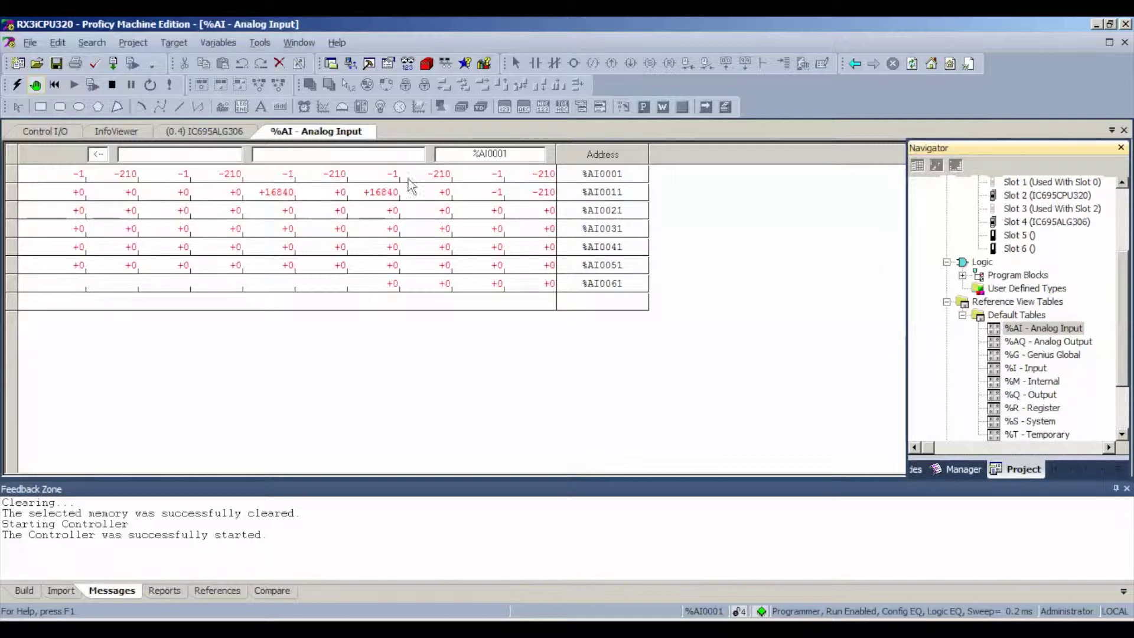
pyautogui.click(195, 133)
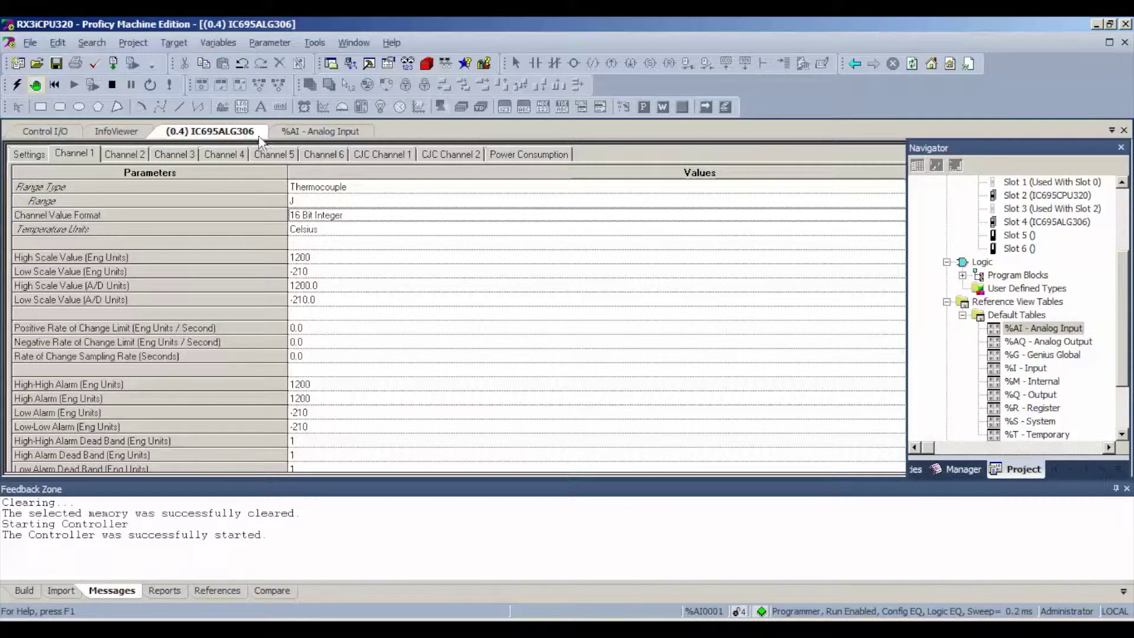
pyautogui.click(289, 132)
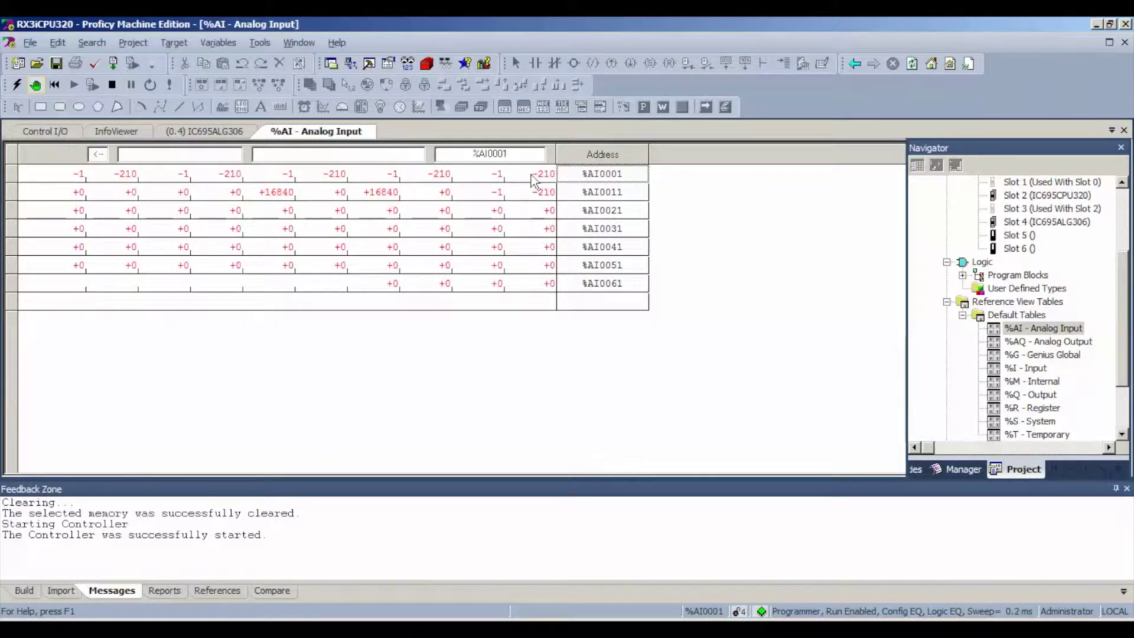